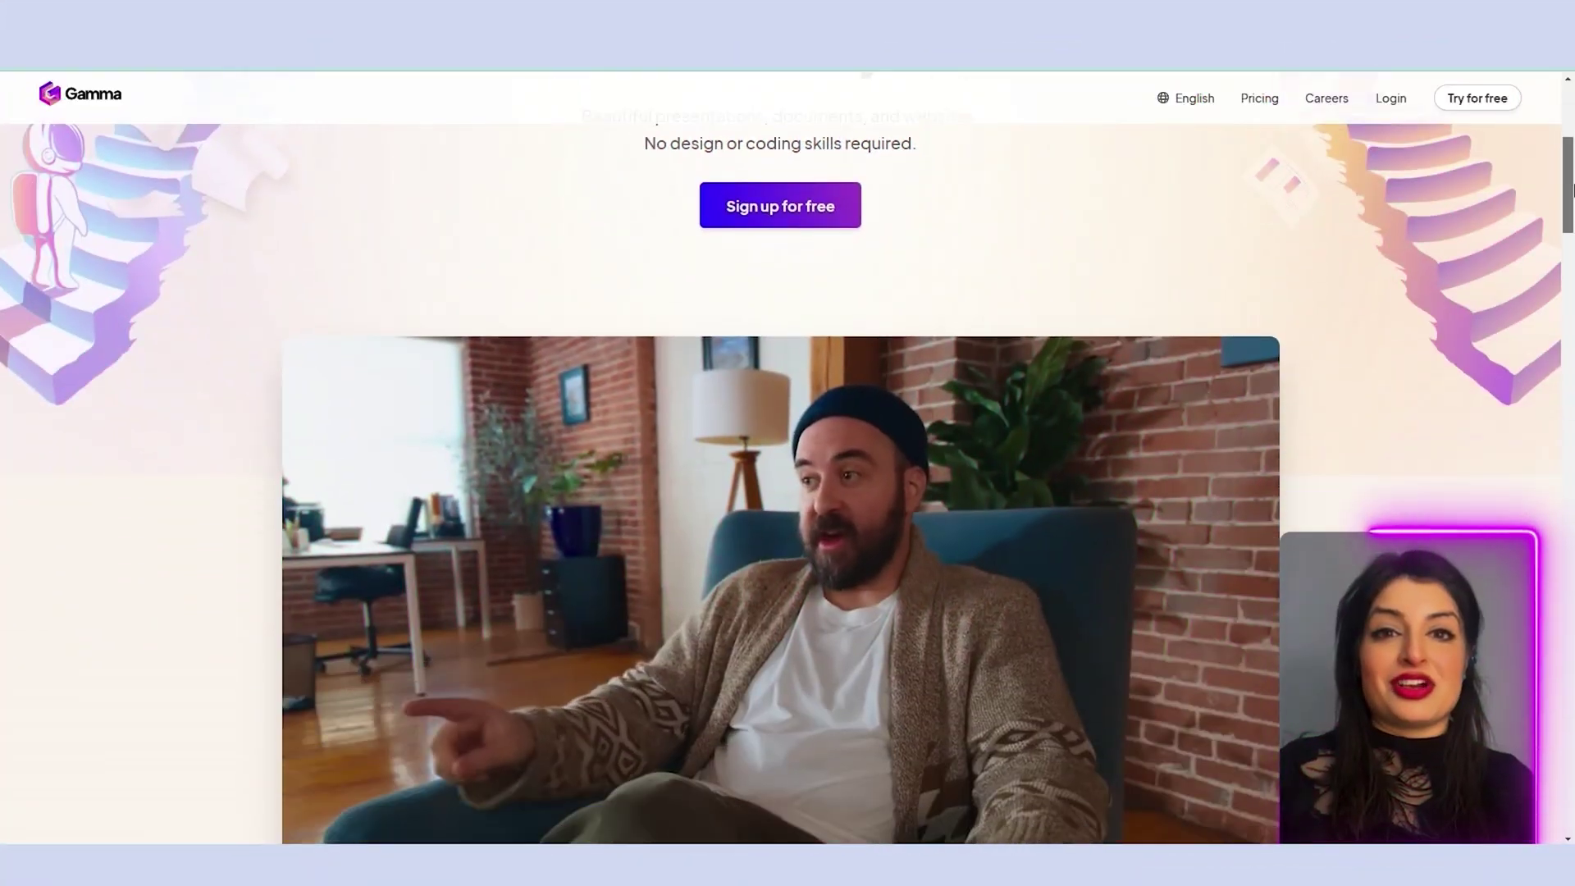
Step: Return to the dashboard and check the 400-credit balance and the Refer a friend offer
left_click_drag(1572, 235, 1572, 707)
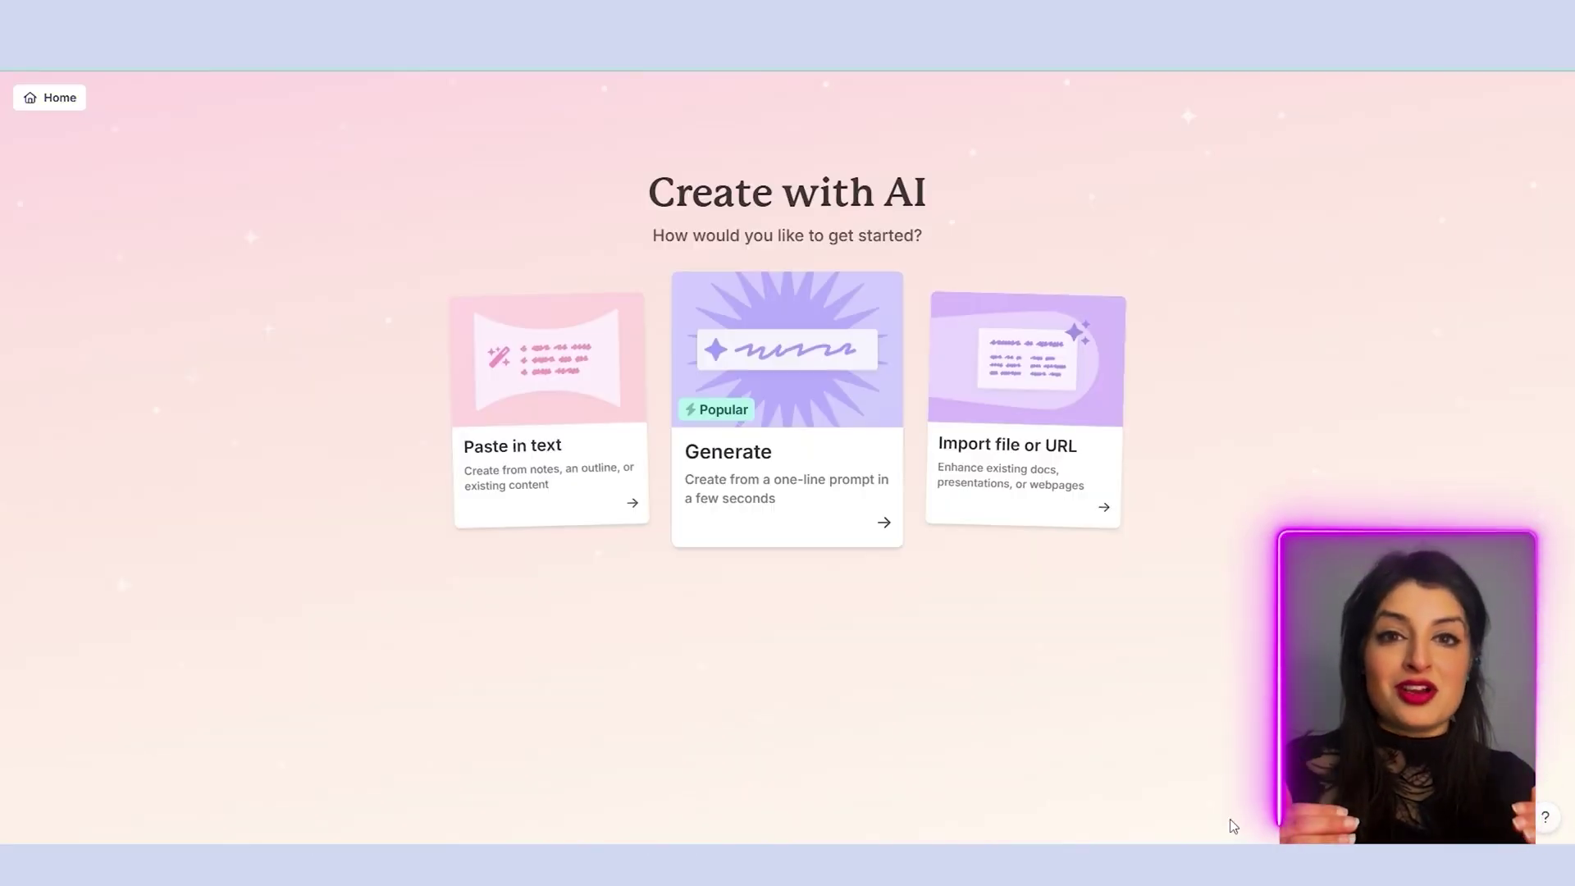
left_click(49, 97)
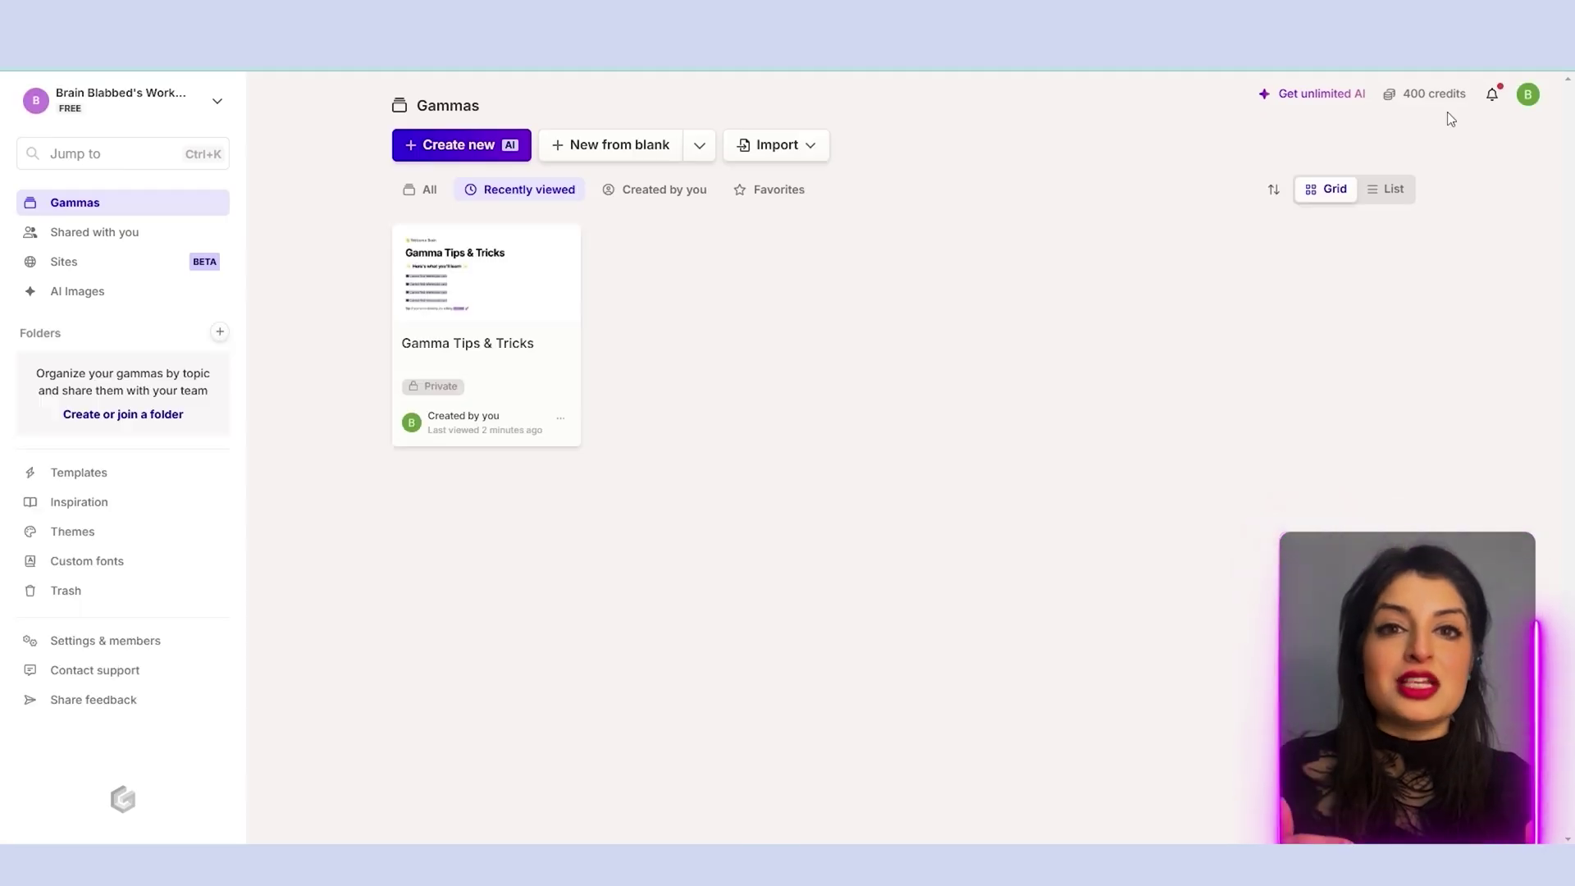
left_click(1434, 94)
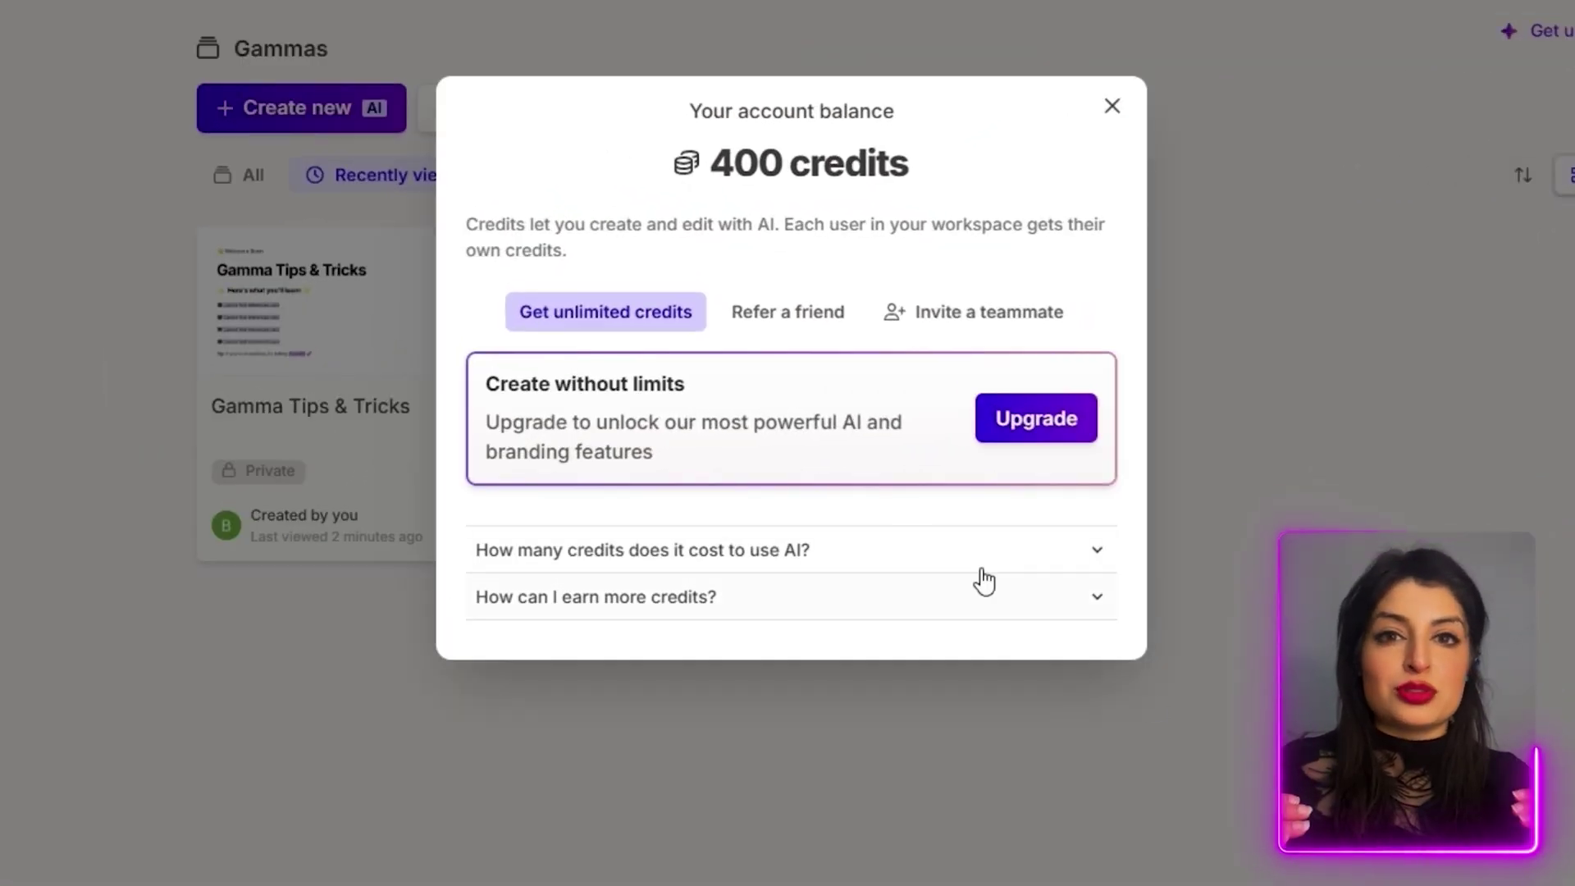
left_click(787, 312)
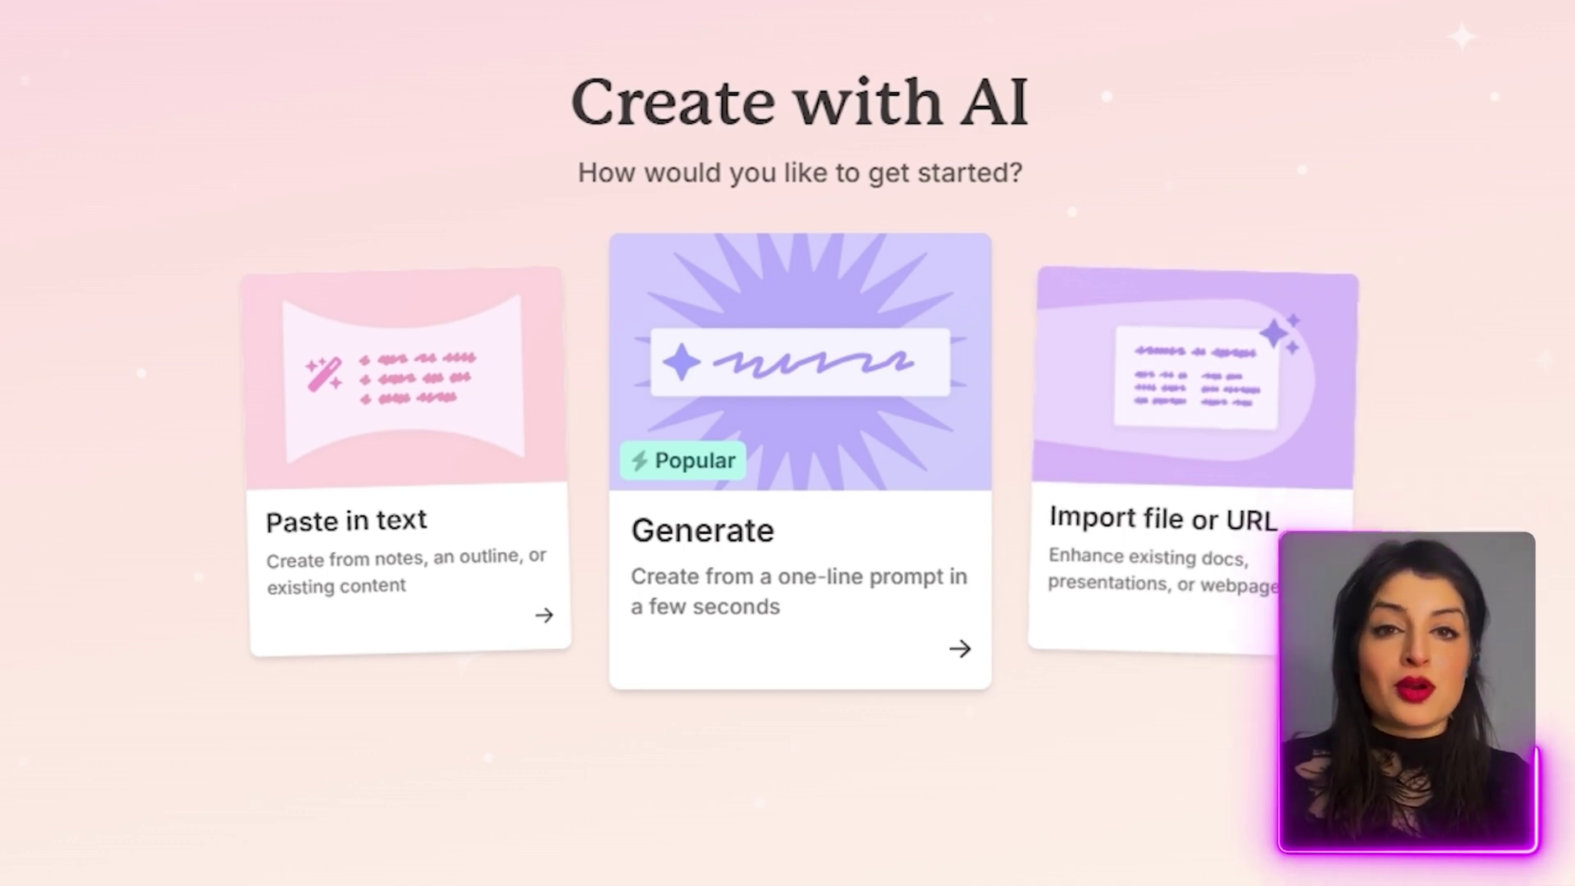
Step: Paste the ten-slide AIMarketer pitch outline as a Presentation and continue
left_click(399, 571)
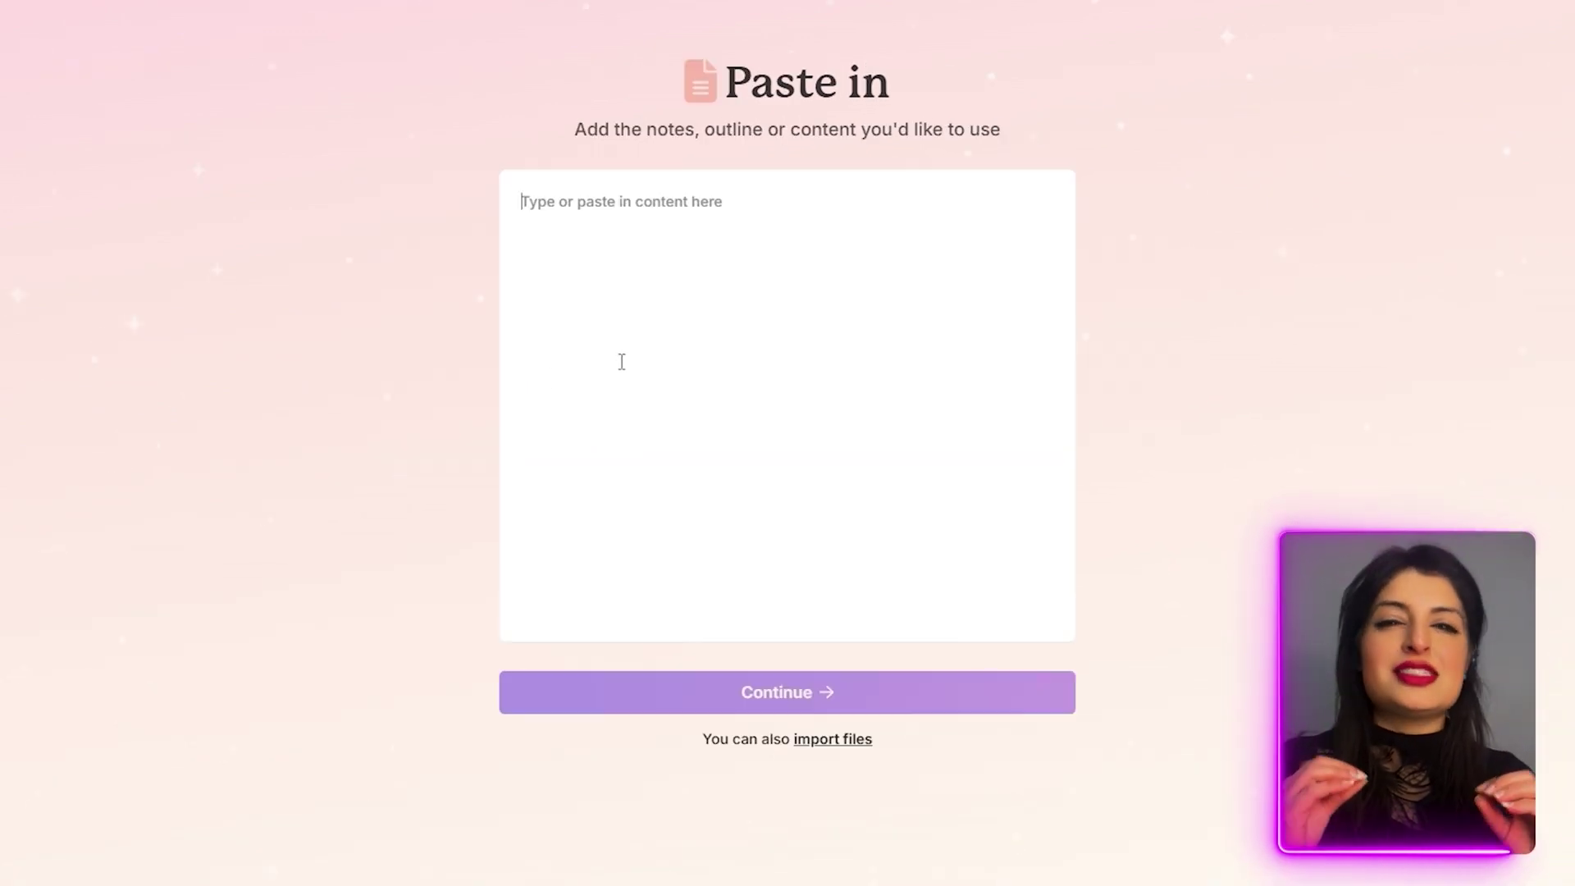
key("ctrl+v")
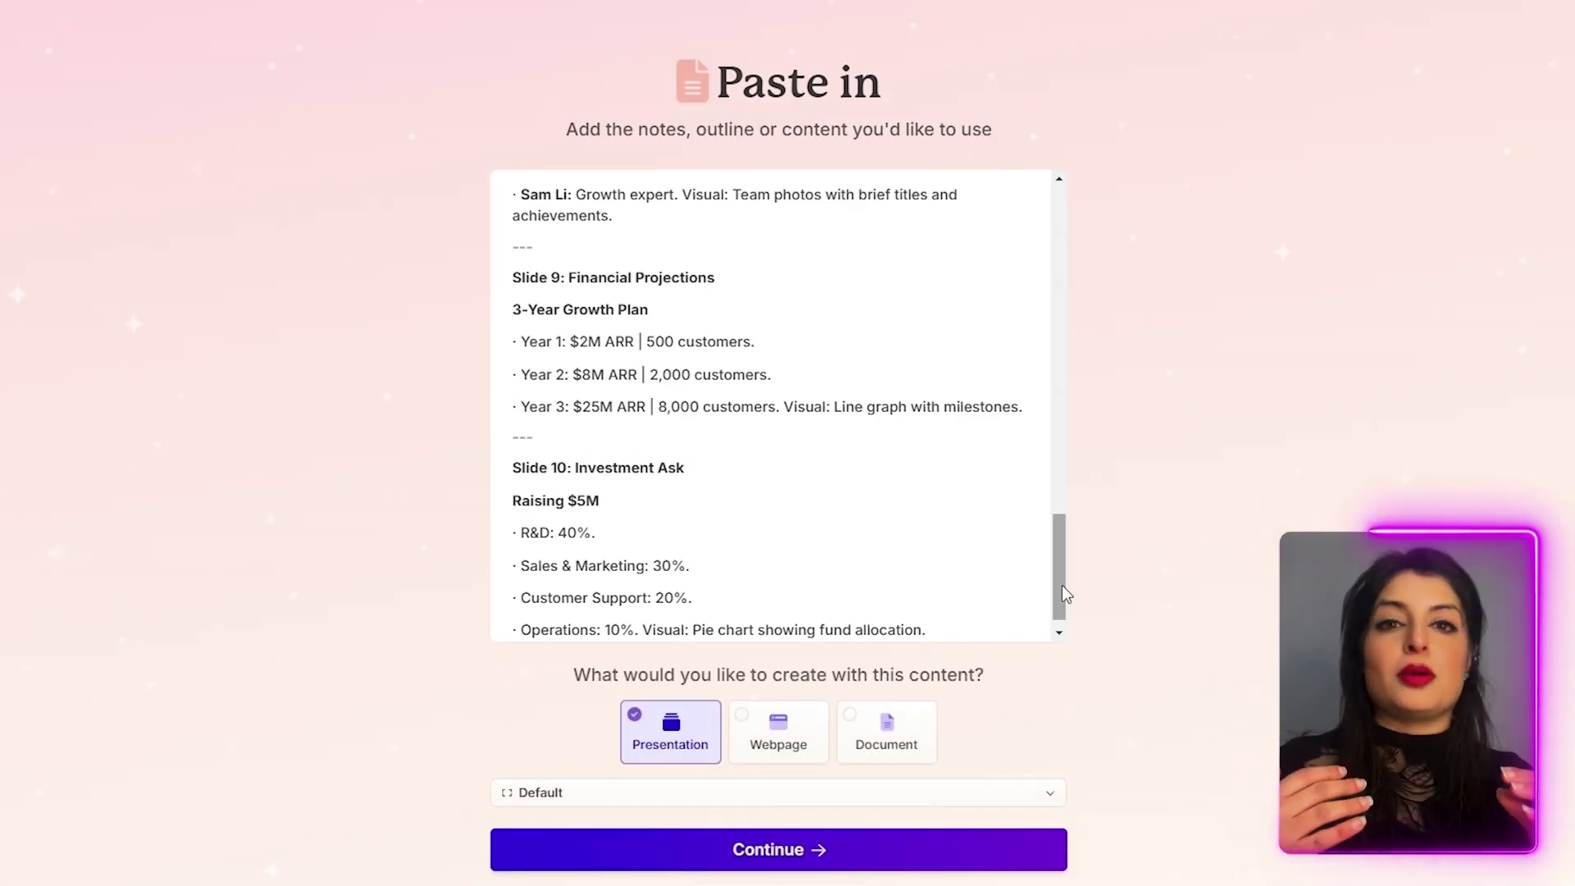
left_click_drag(1064, 593, 1043, 299)
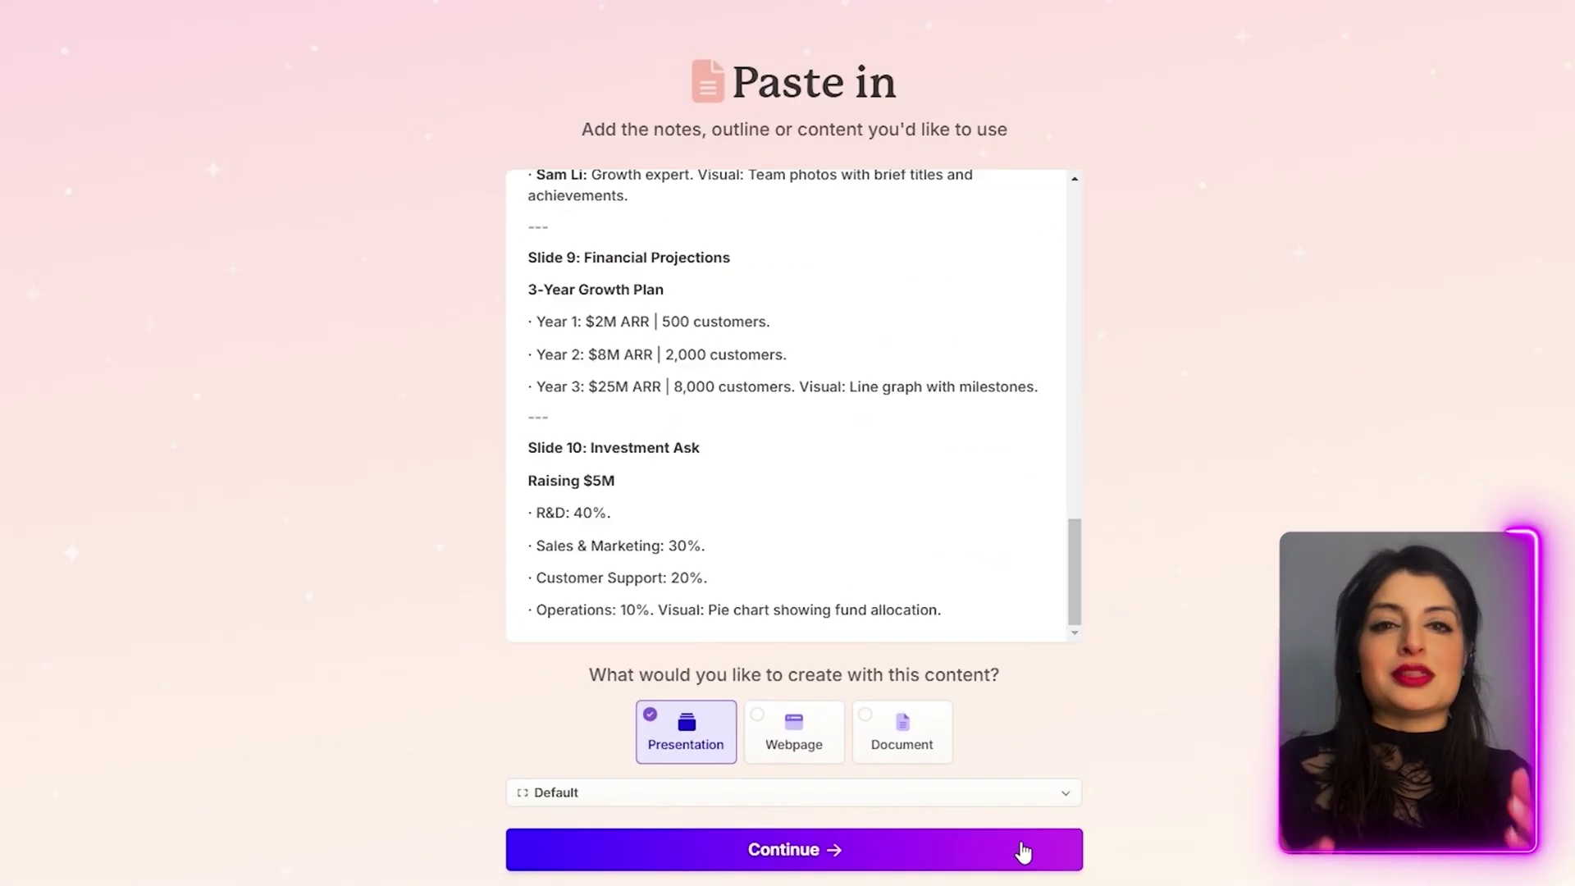
left_click(1117, 837)
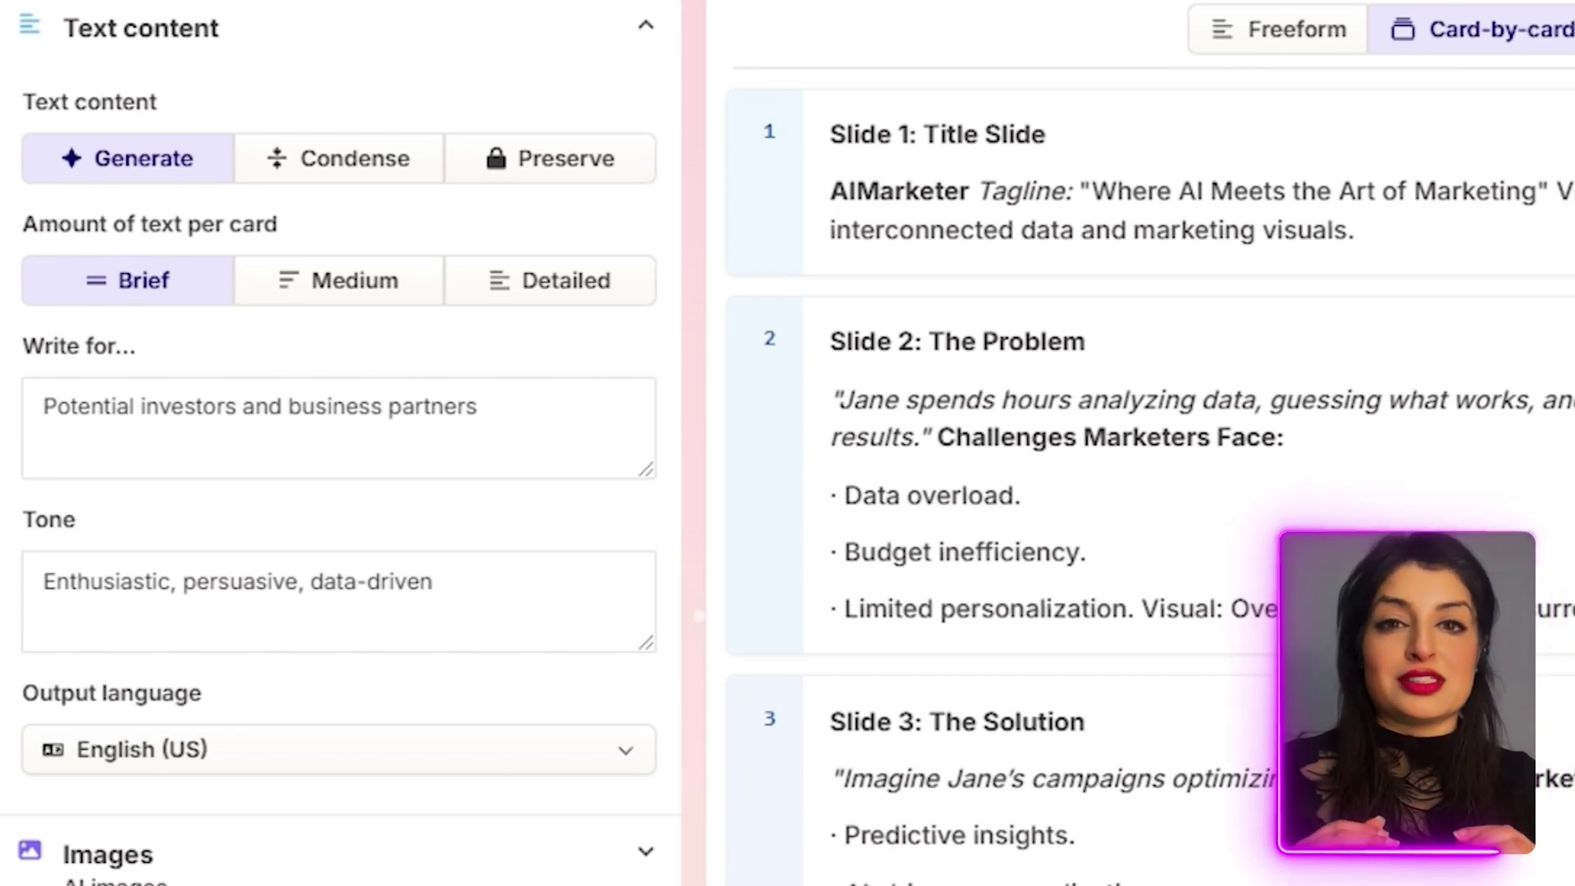
Step: Keep text per card at Brief after trying Medium and Detailed, review the tone, and list the image sources
left_click(378, 294)
left_click(566, 295)
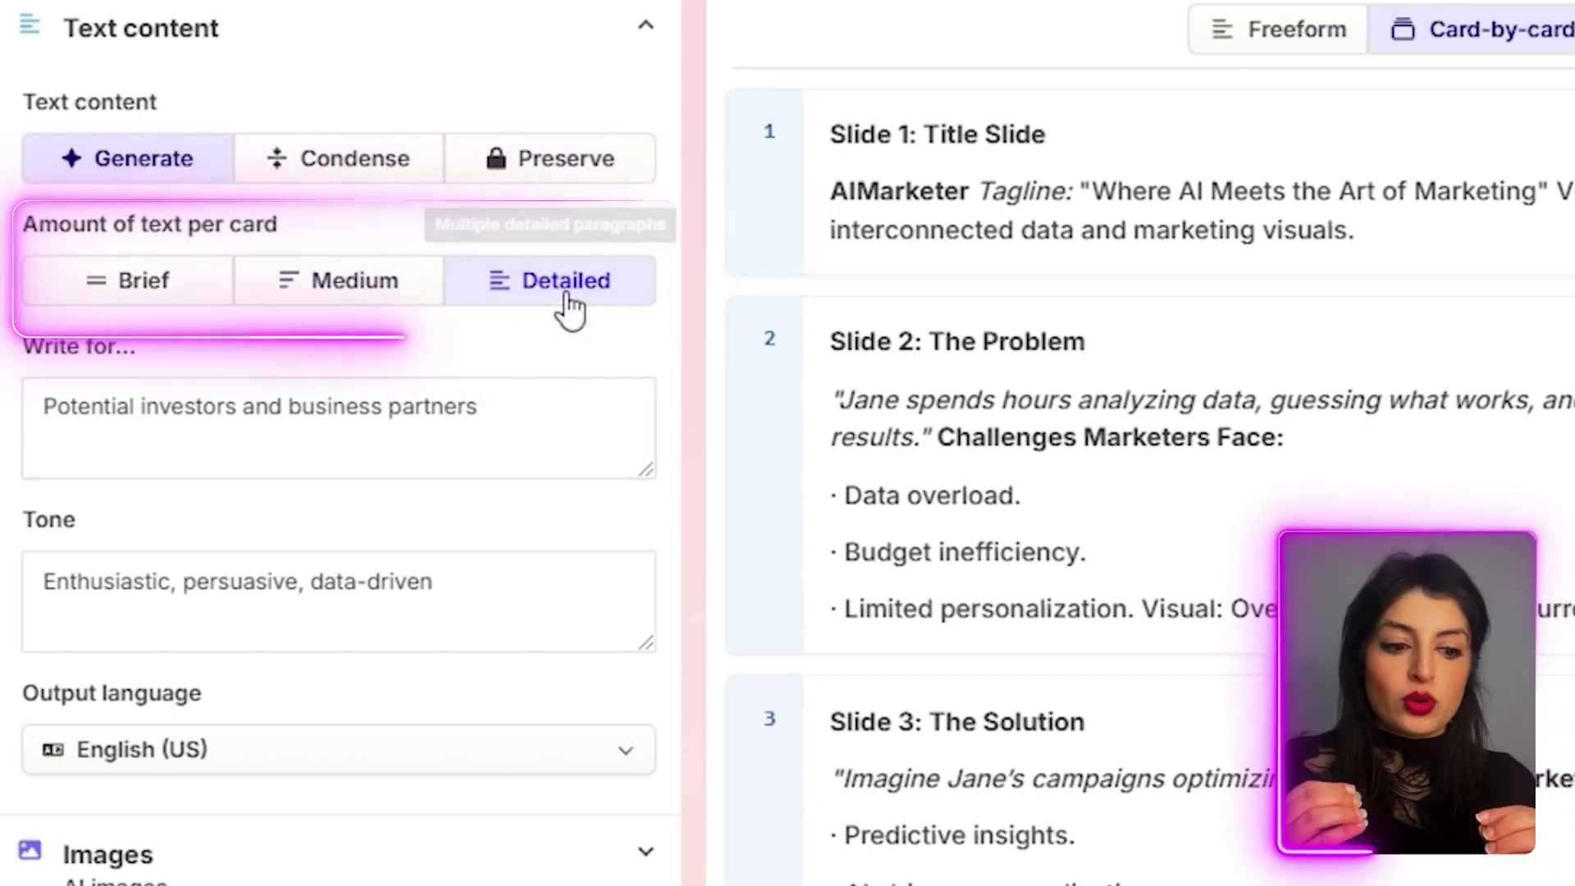
left_click(167, 294)
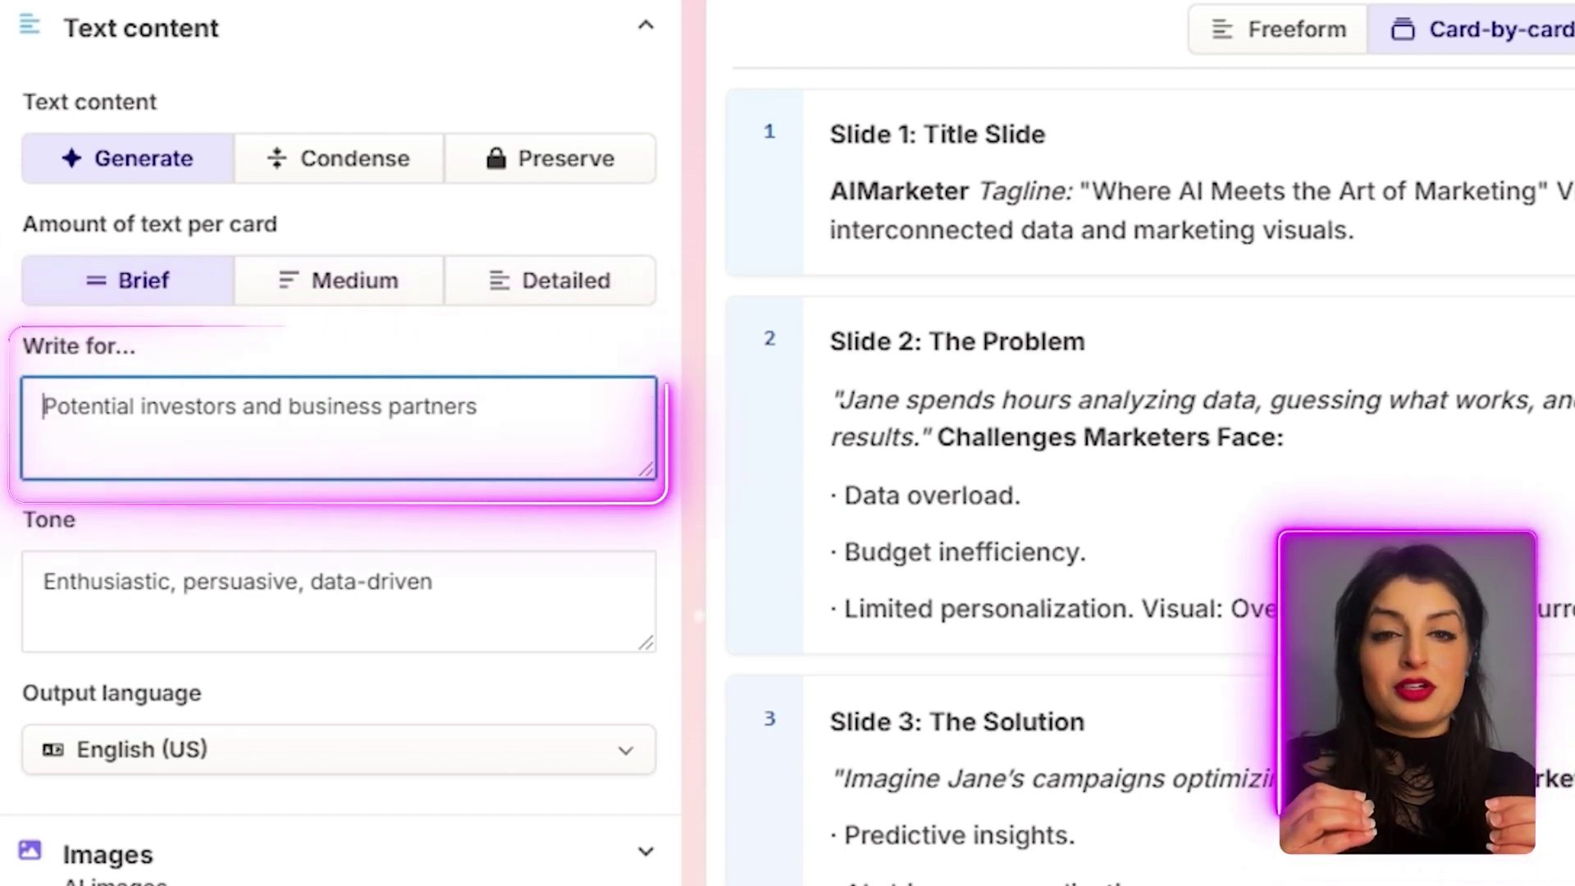
left_click(35, 591)
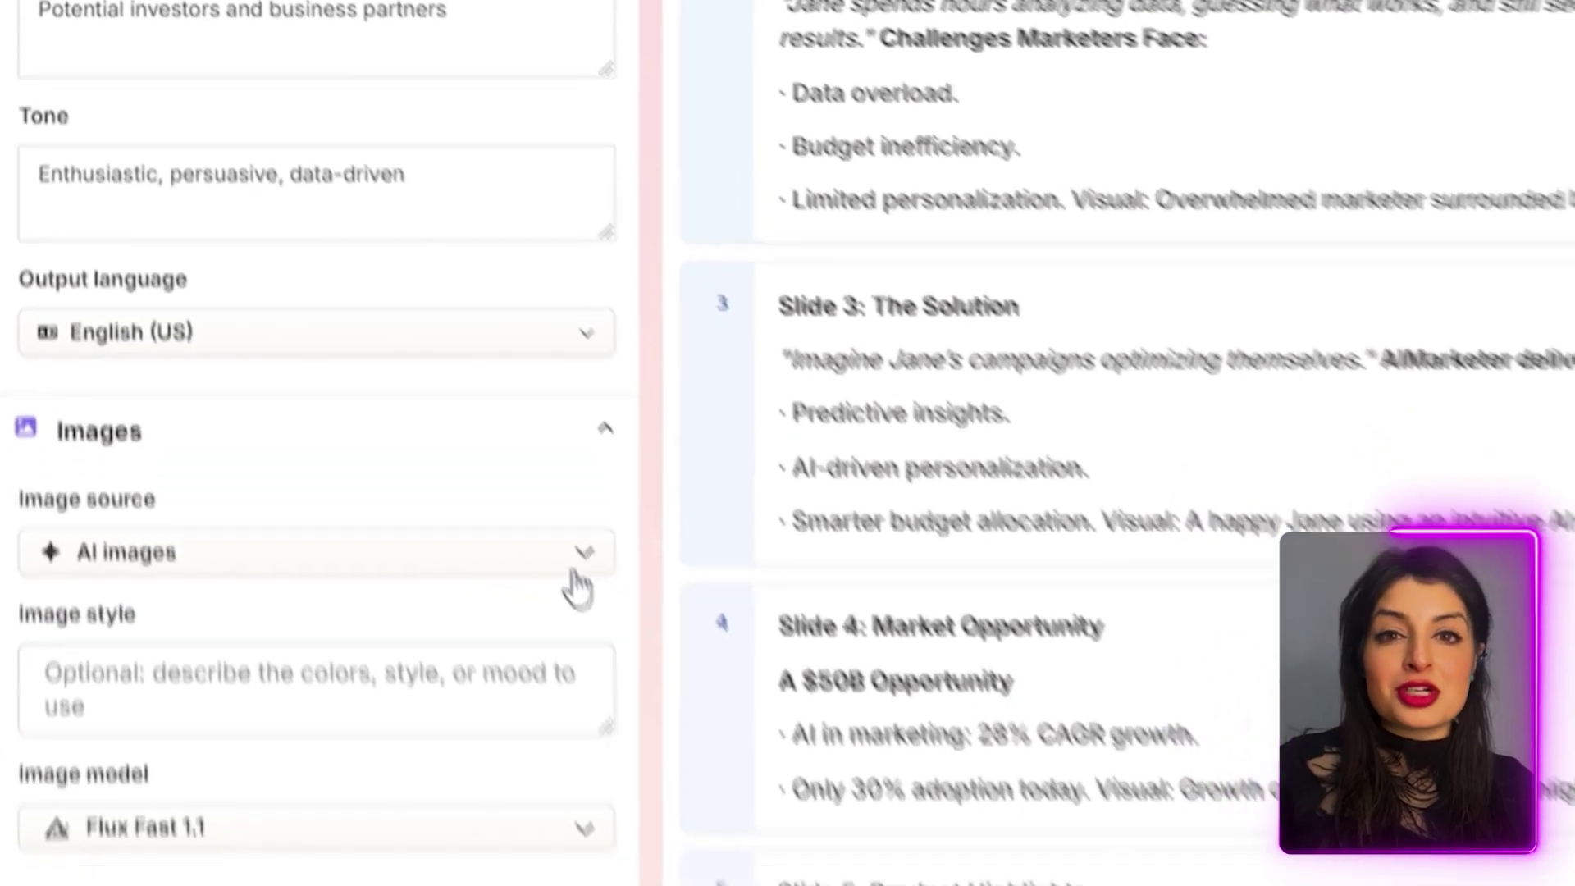
left_click(580, 552)
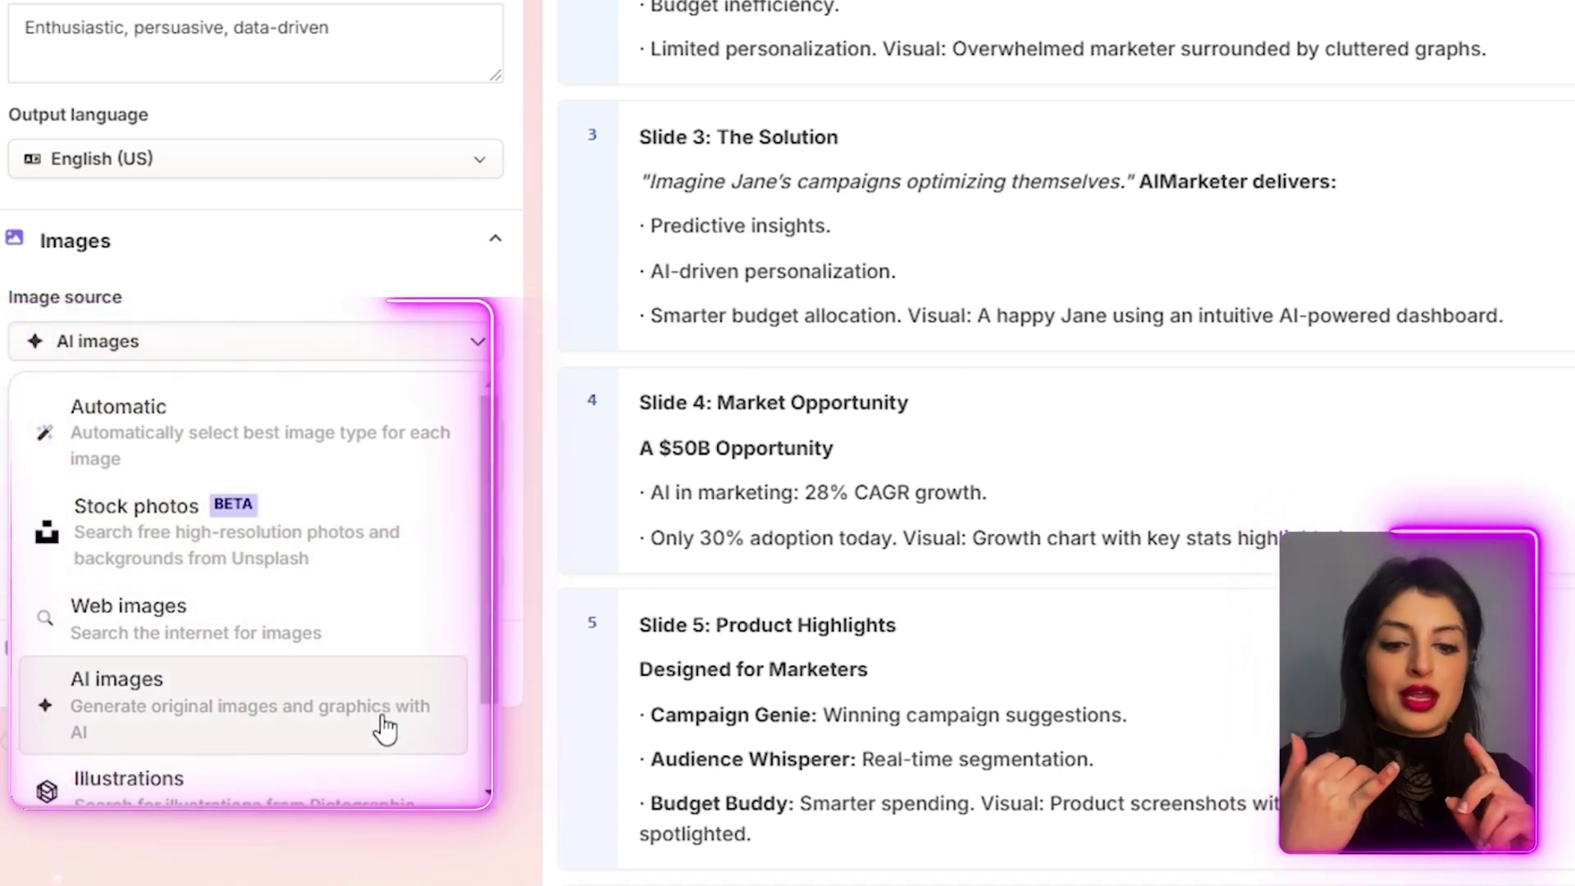
Step: Keep AI images as the source and browse the image models, leaving Flux Fast 1.1 selected
scroll(460, 722, "down", 2)
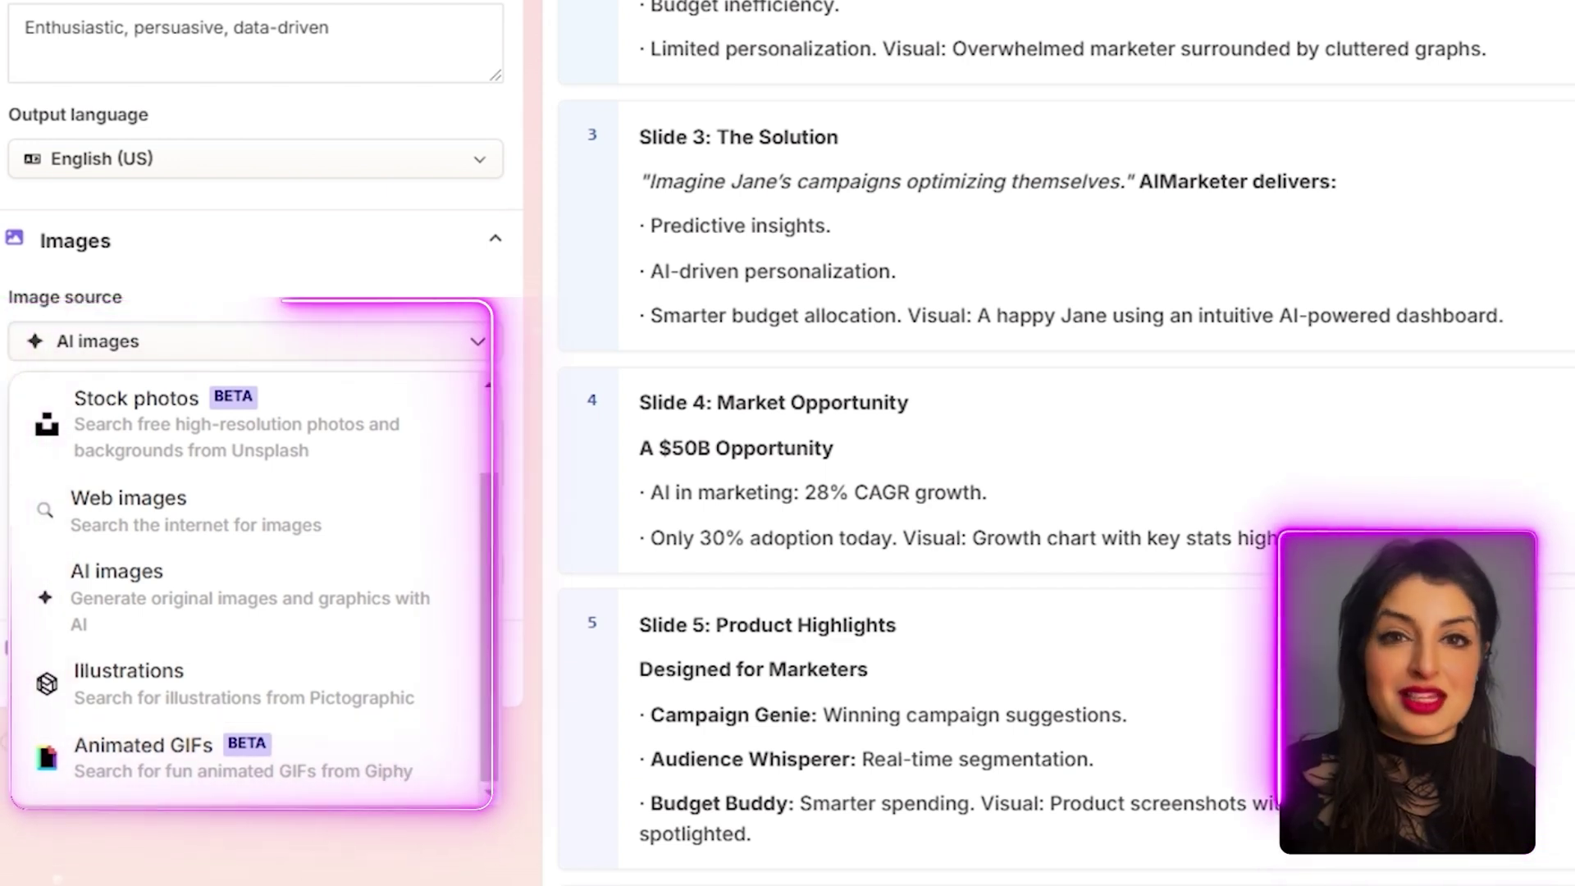
key("Escape")
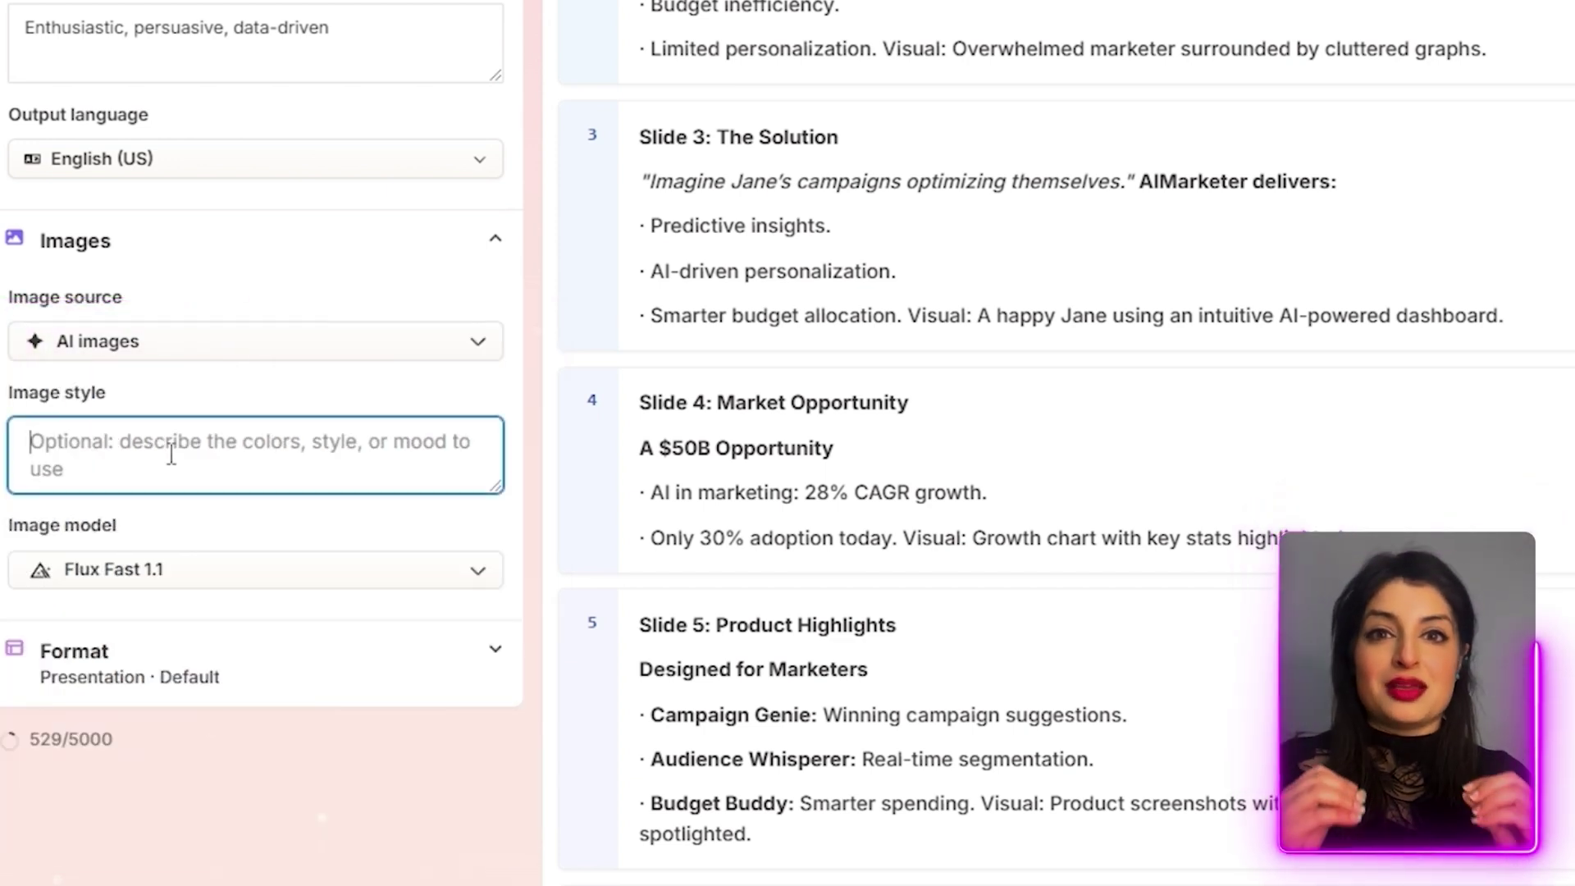
left_click(408, 588)
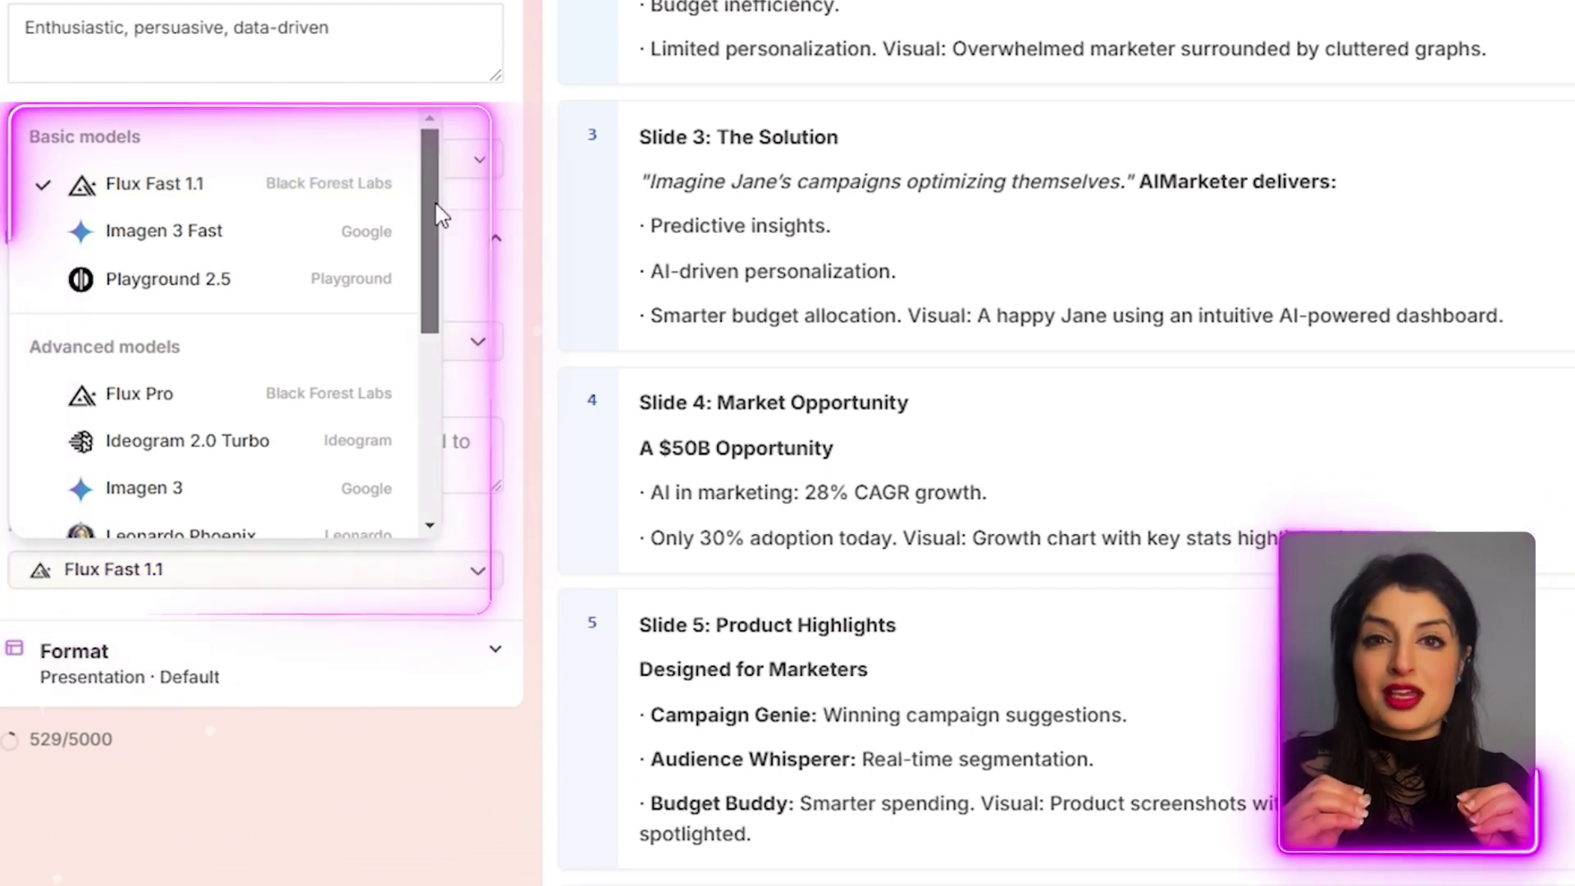
left_click_drag(438, 215, 429, 389)
left_click(422, 791)
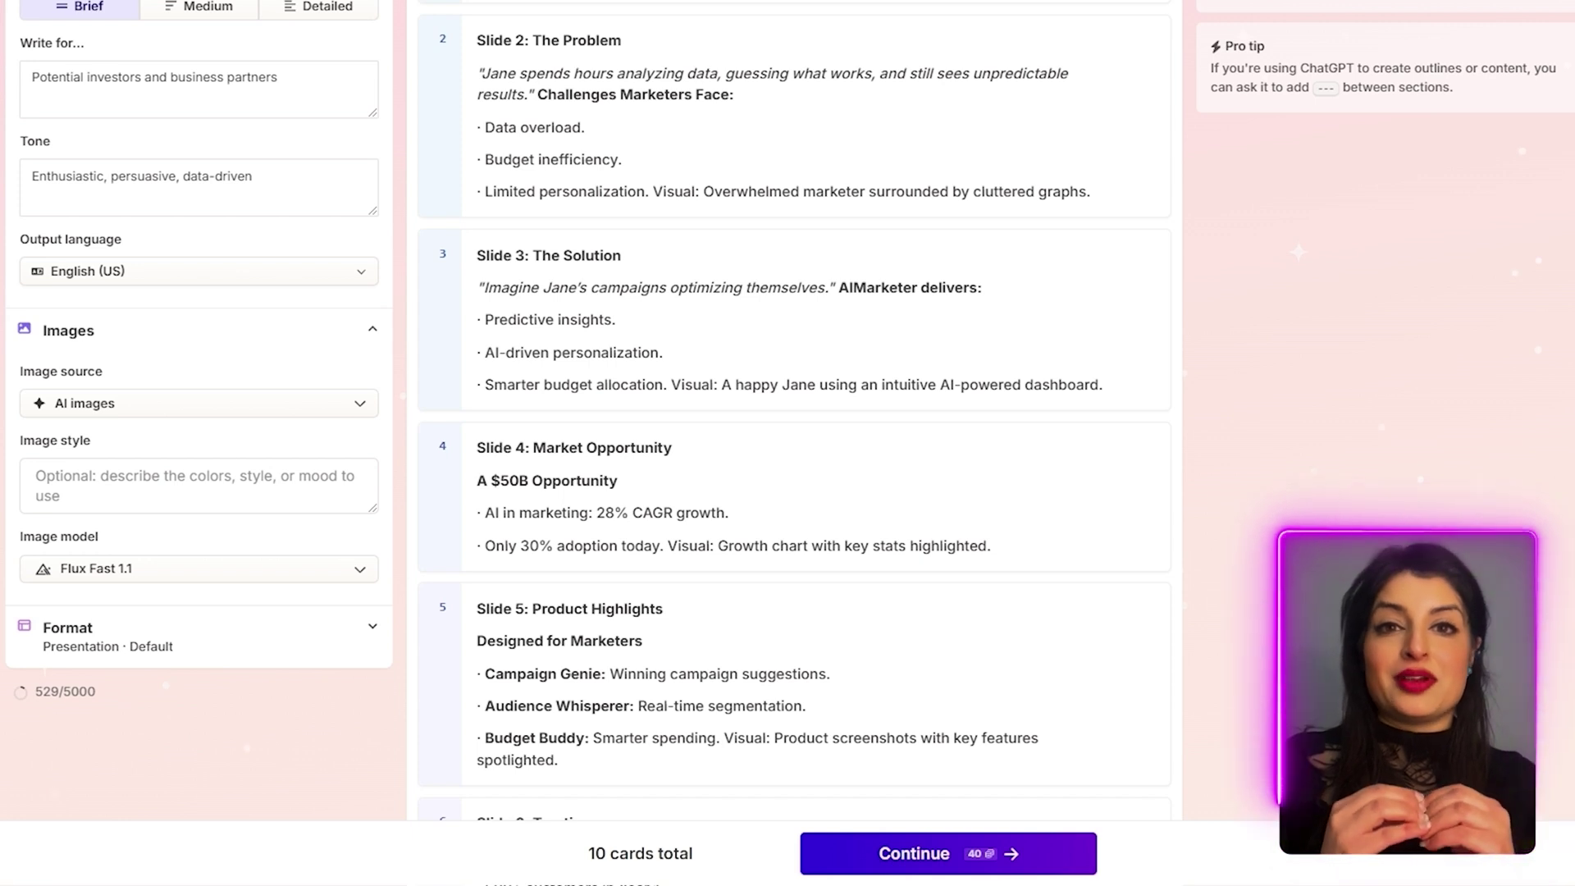
Step: Review the 10 outline cards, including Slide 2, and accept the outline
scroll(788, 411, "up", 3)
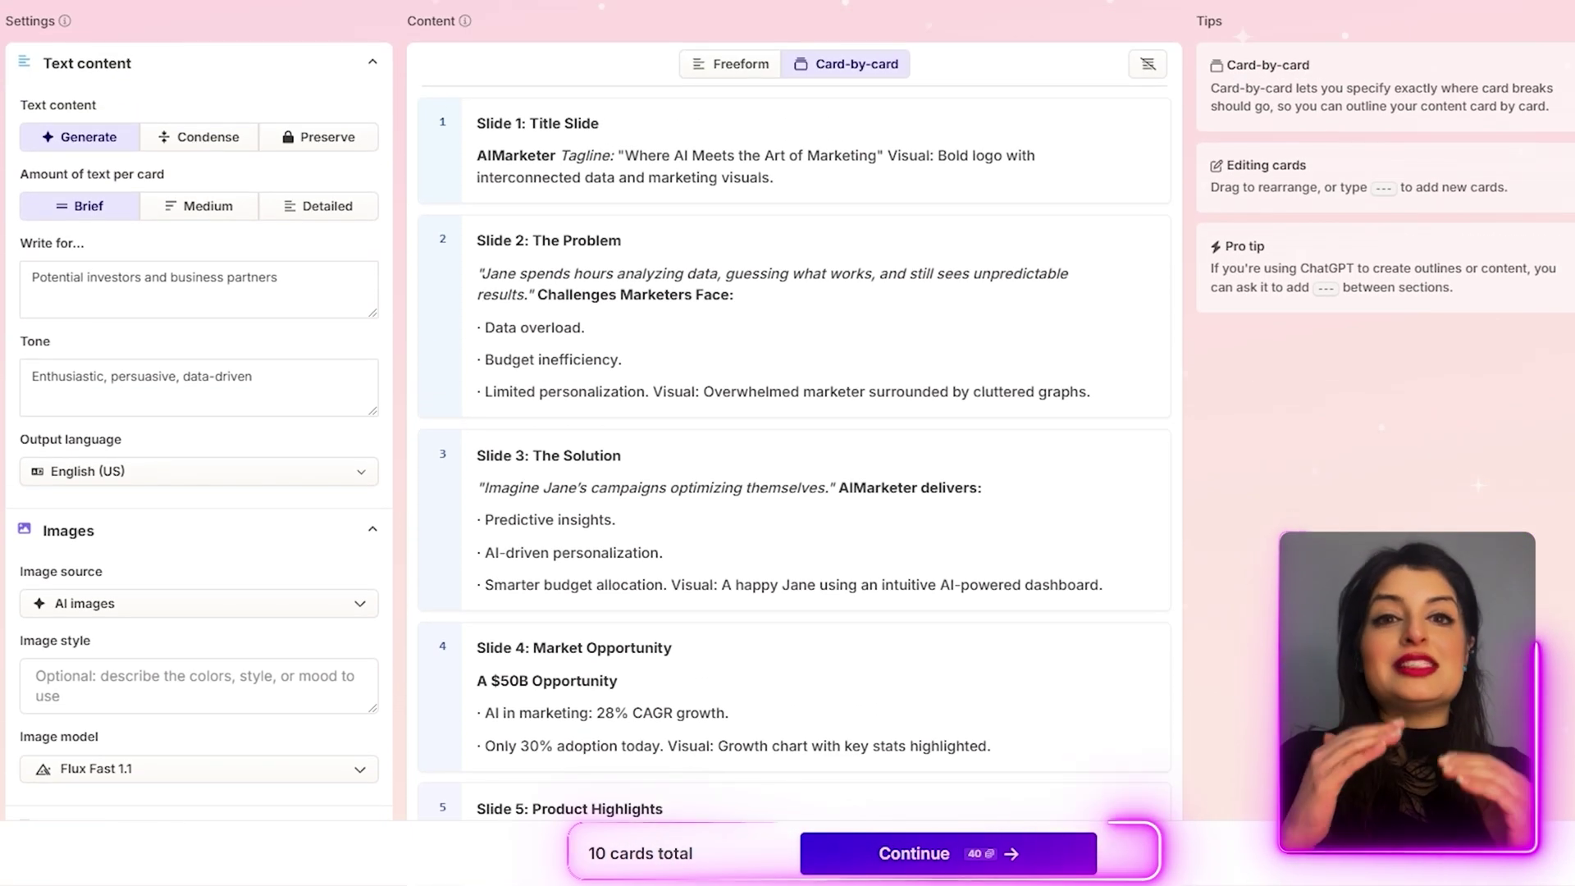
scroll(787, 410, "down", 1)
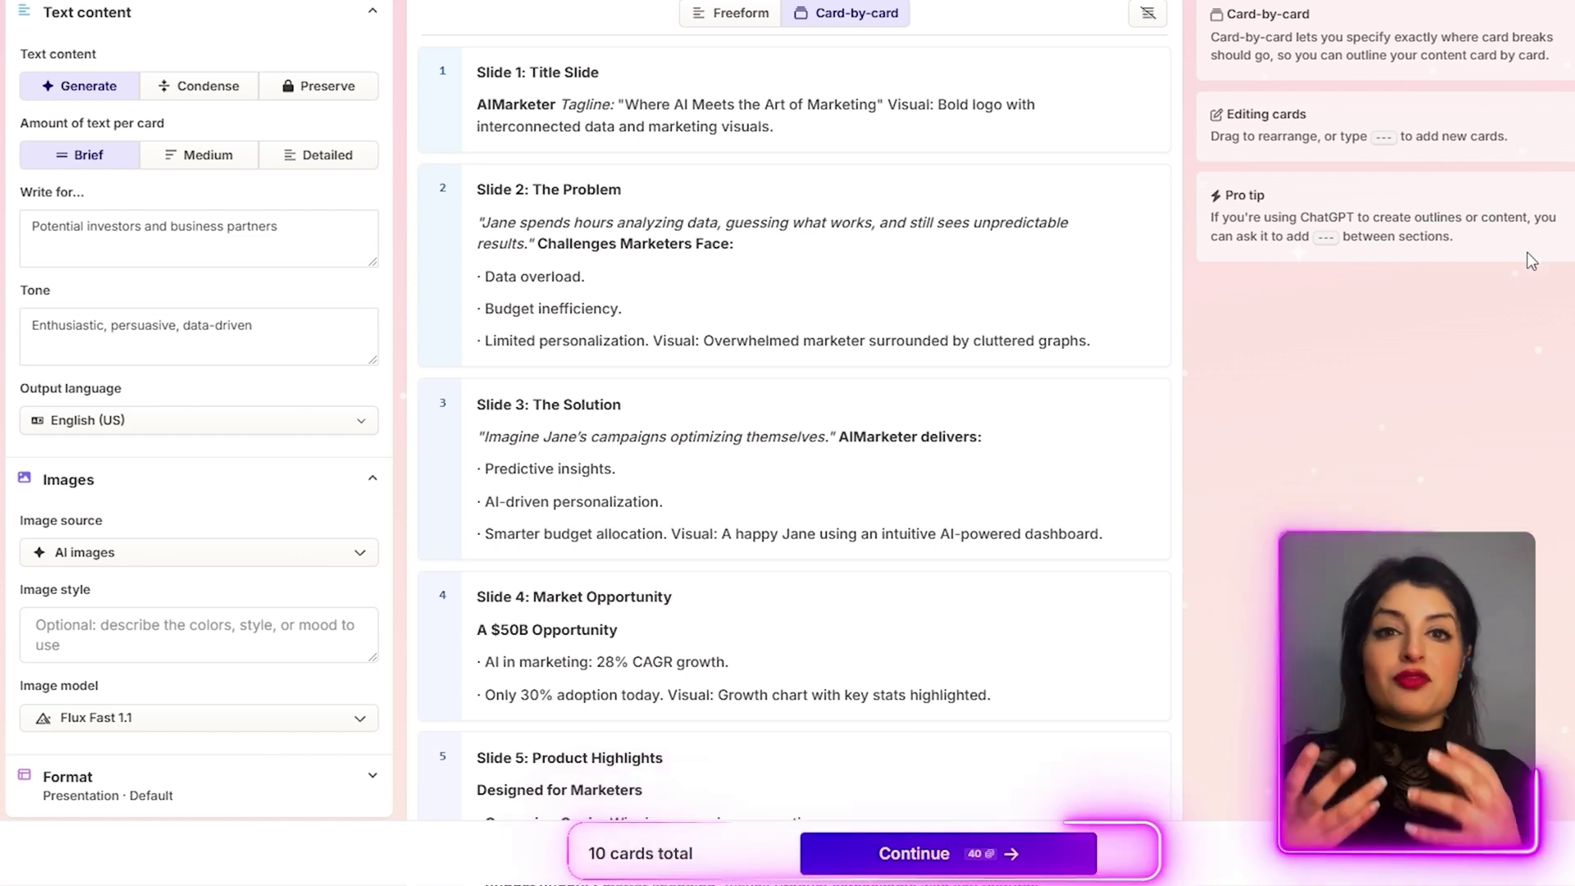
mouse_move(1164, 165)
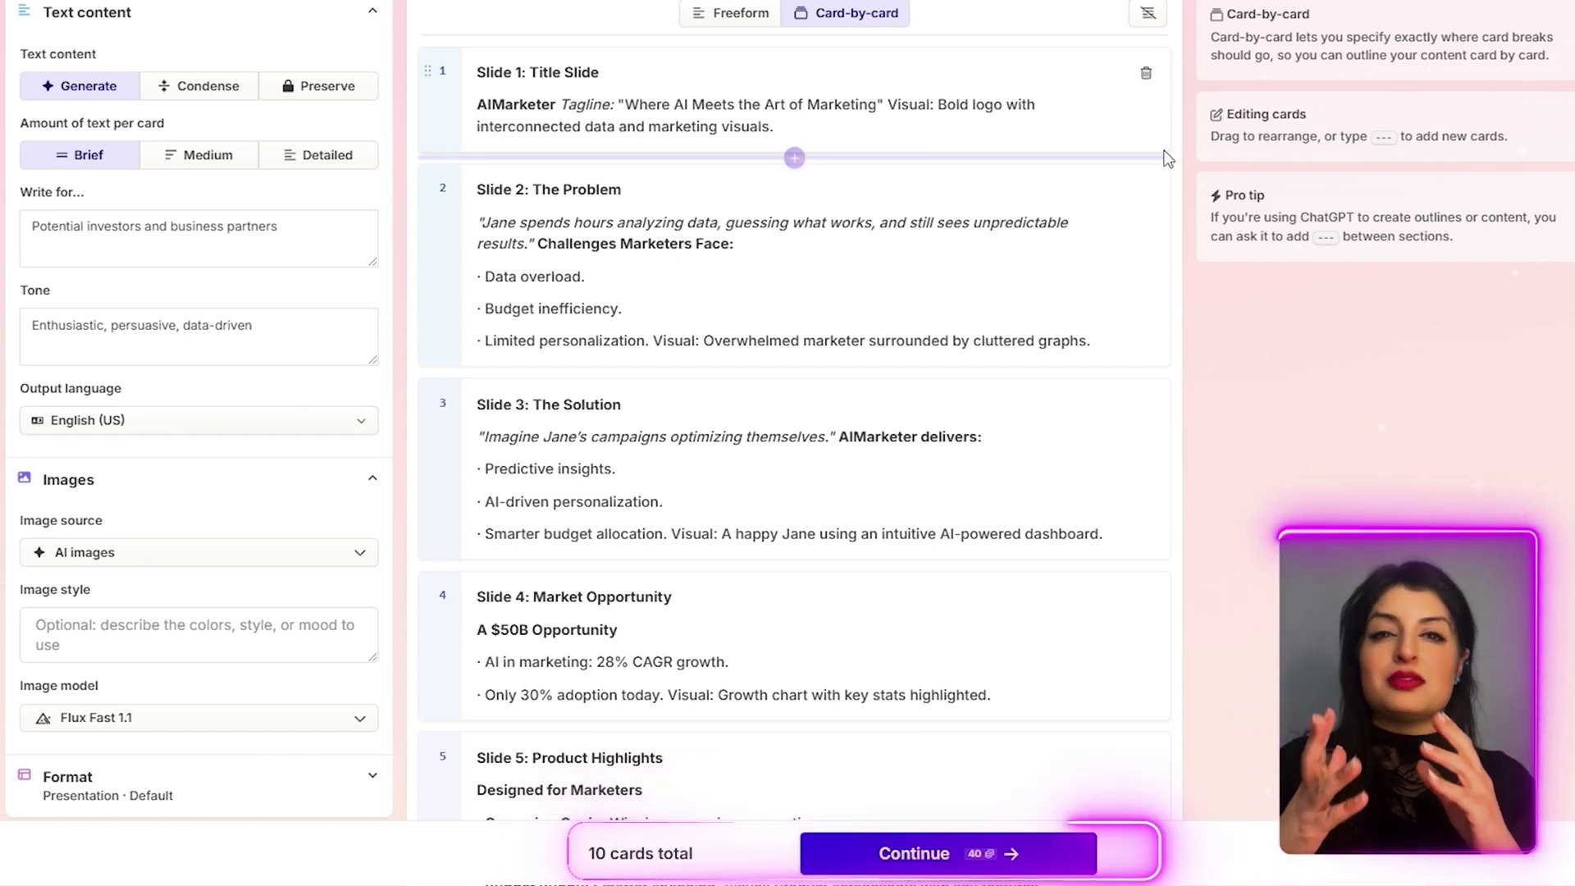
left_click(1152, 205)
scroll(1153, 206, "up", 1)
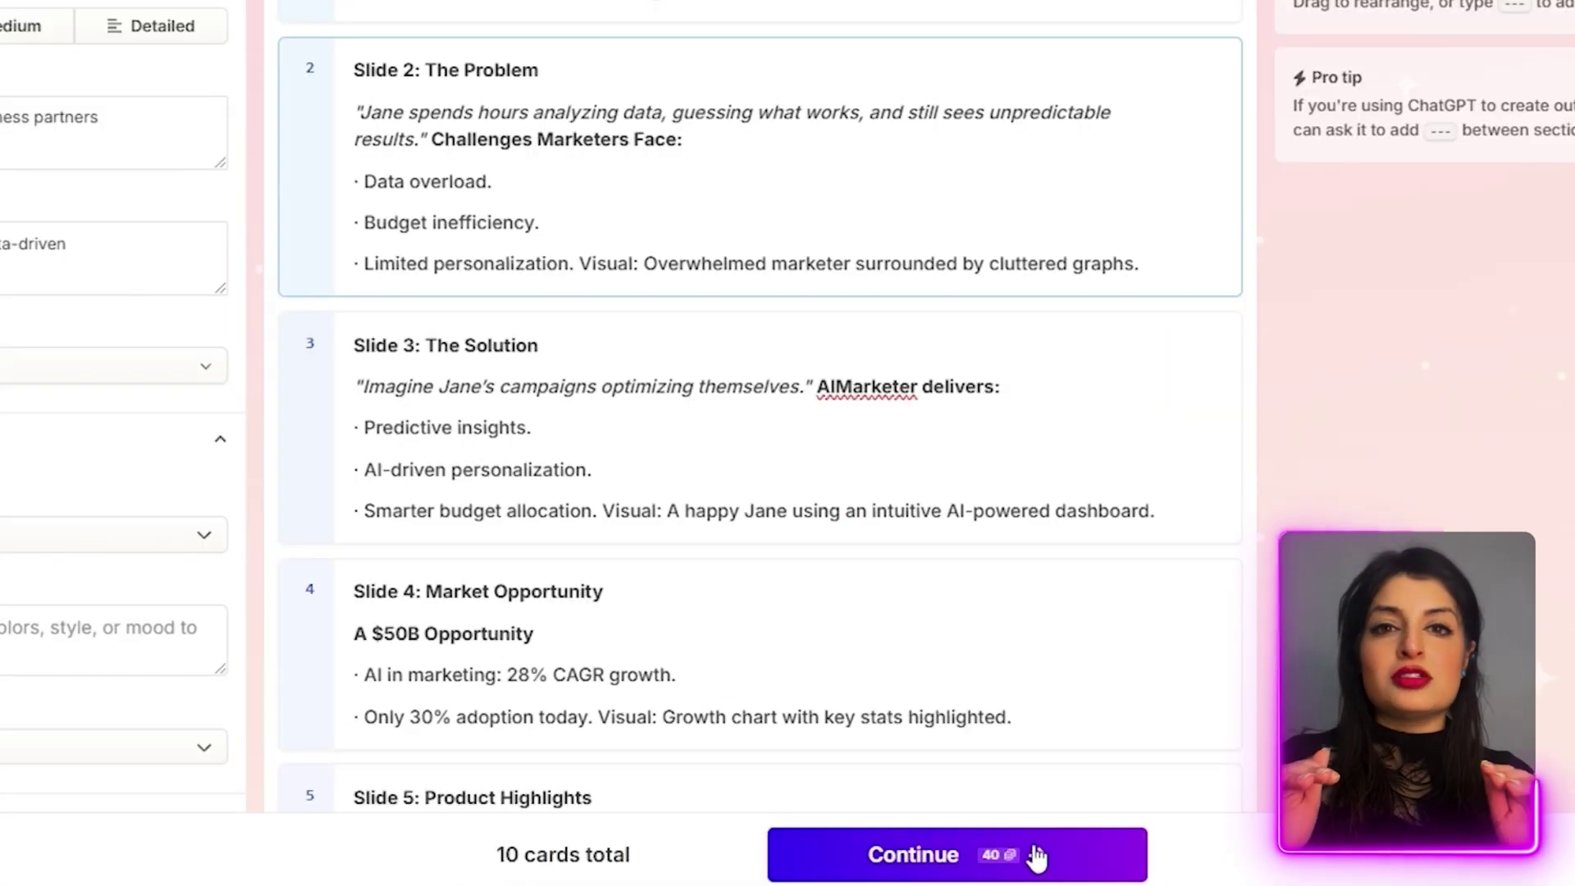
left_click(1036, 856)
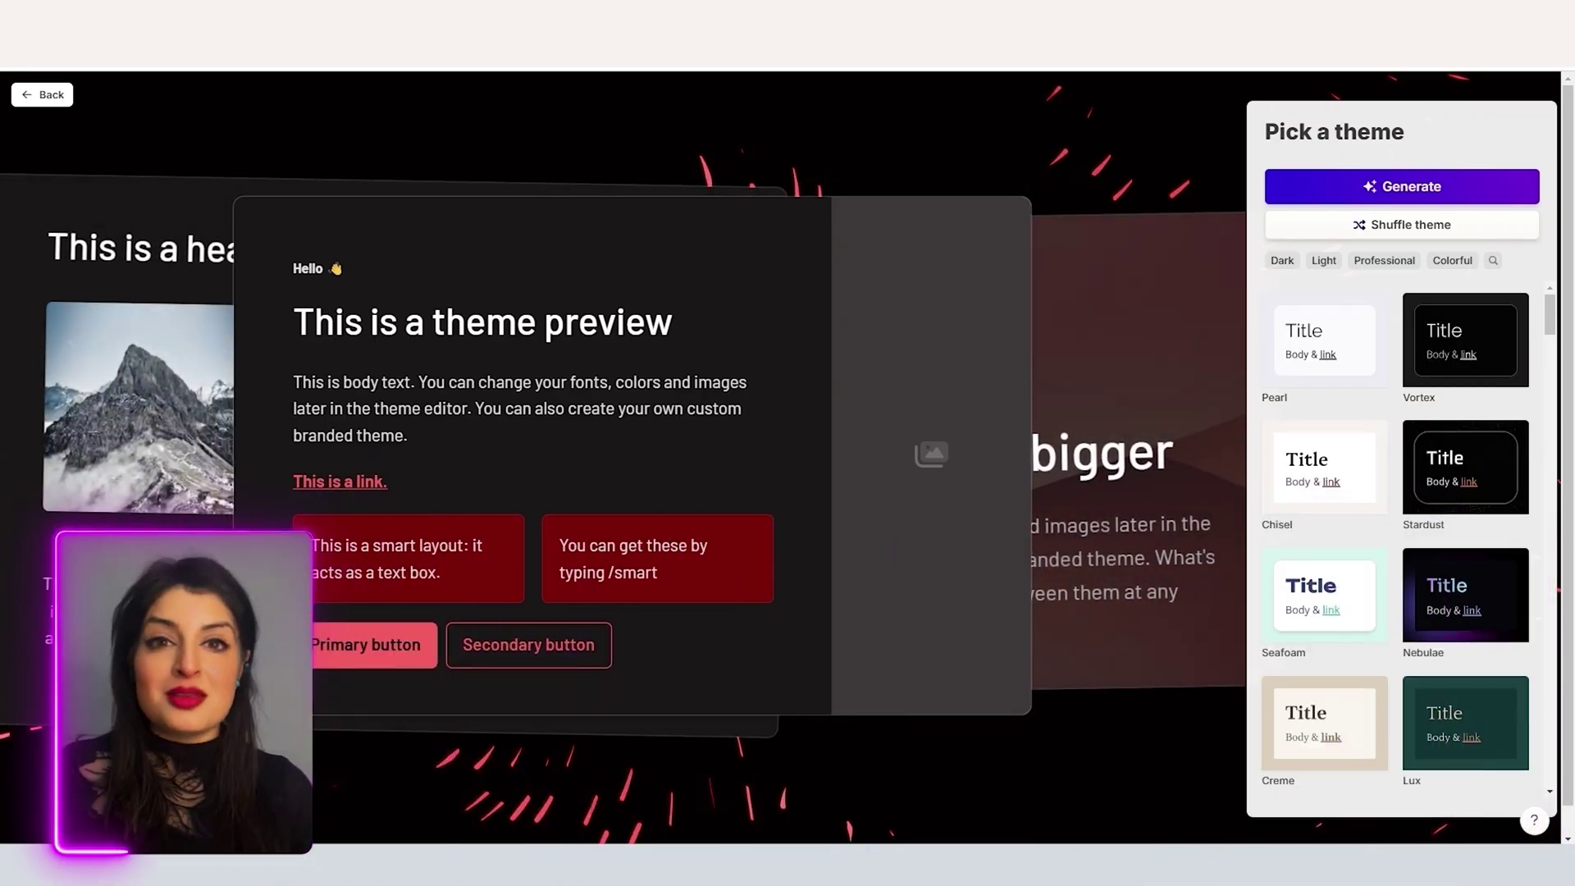
Step: Preview several themes and pick a light theme with coral headings to start generation
scroll(1568, 572, "down", 10)
scroll(1565, 572, "down", 10)
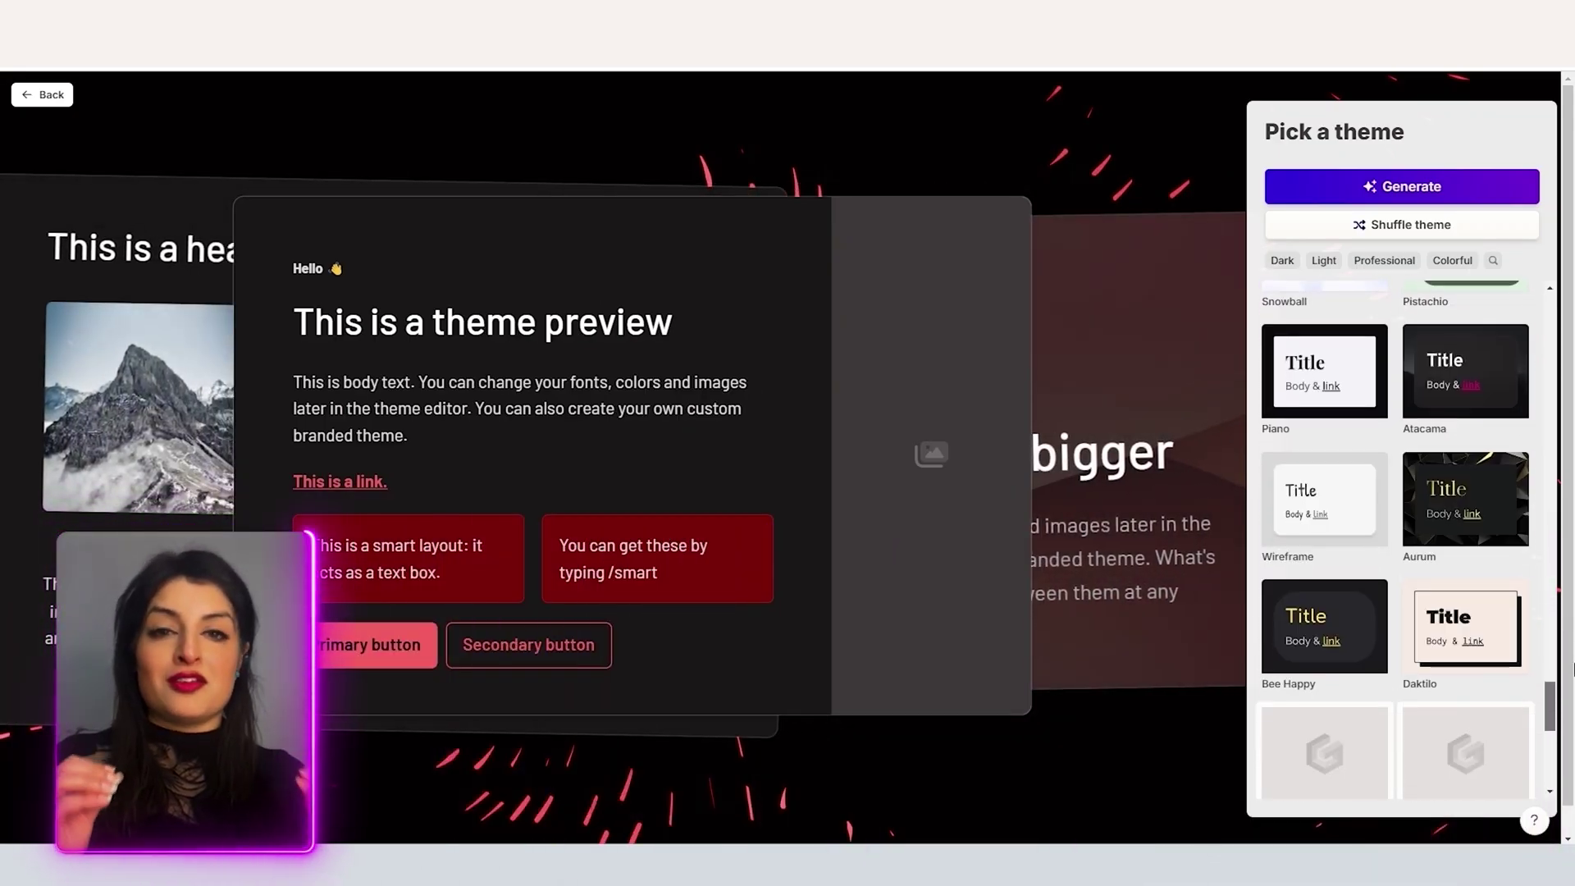
scroll(1519, 328, "up", 20)
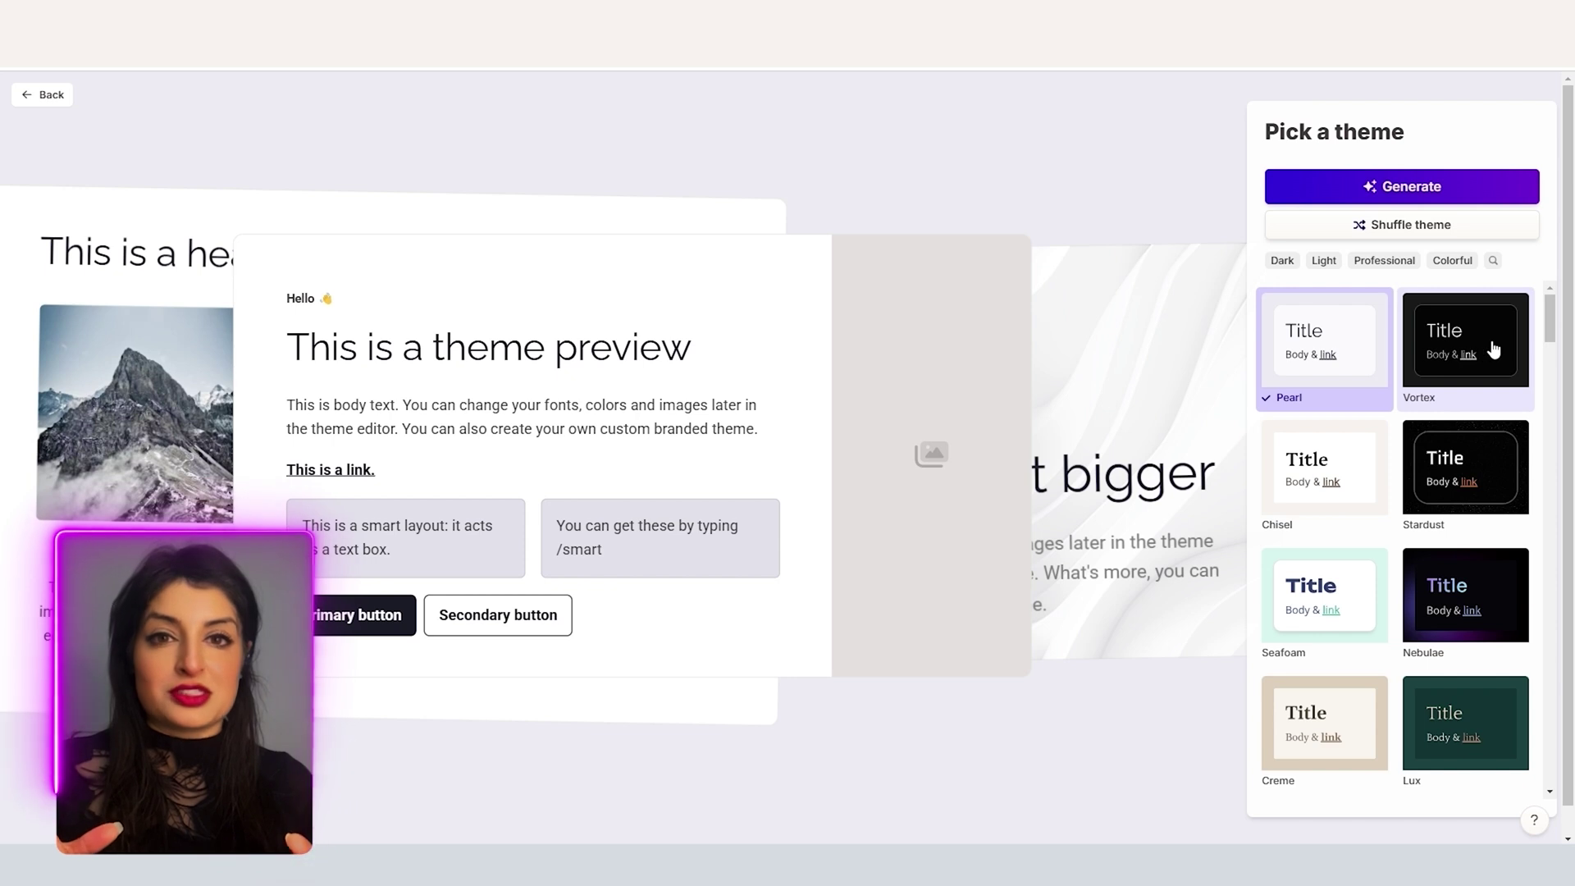
left_click(1493, 351)
left_click(1324, 595)
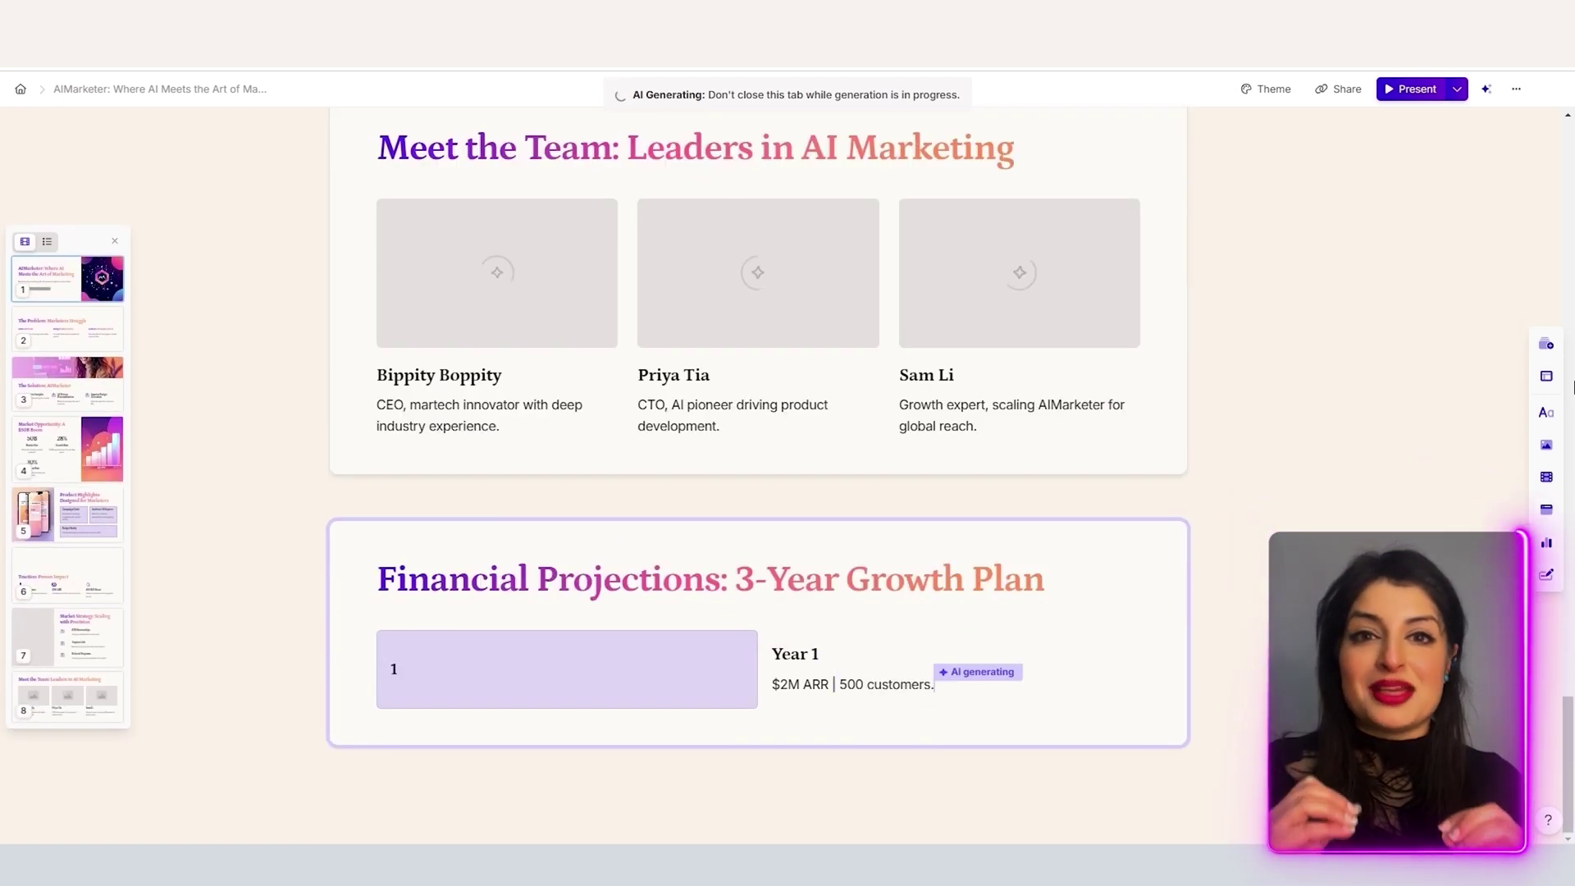
Step: Scroll through the finished deck's AI images and open the Product Highlights card's style menu
left_click_drag(1568, 771, 1573, 270)
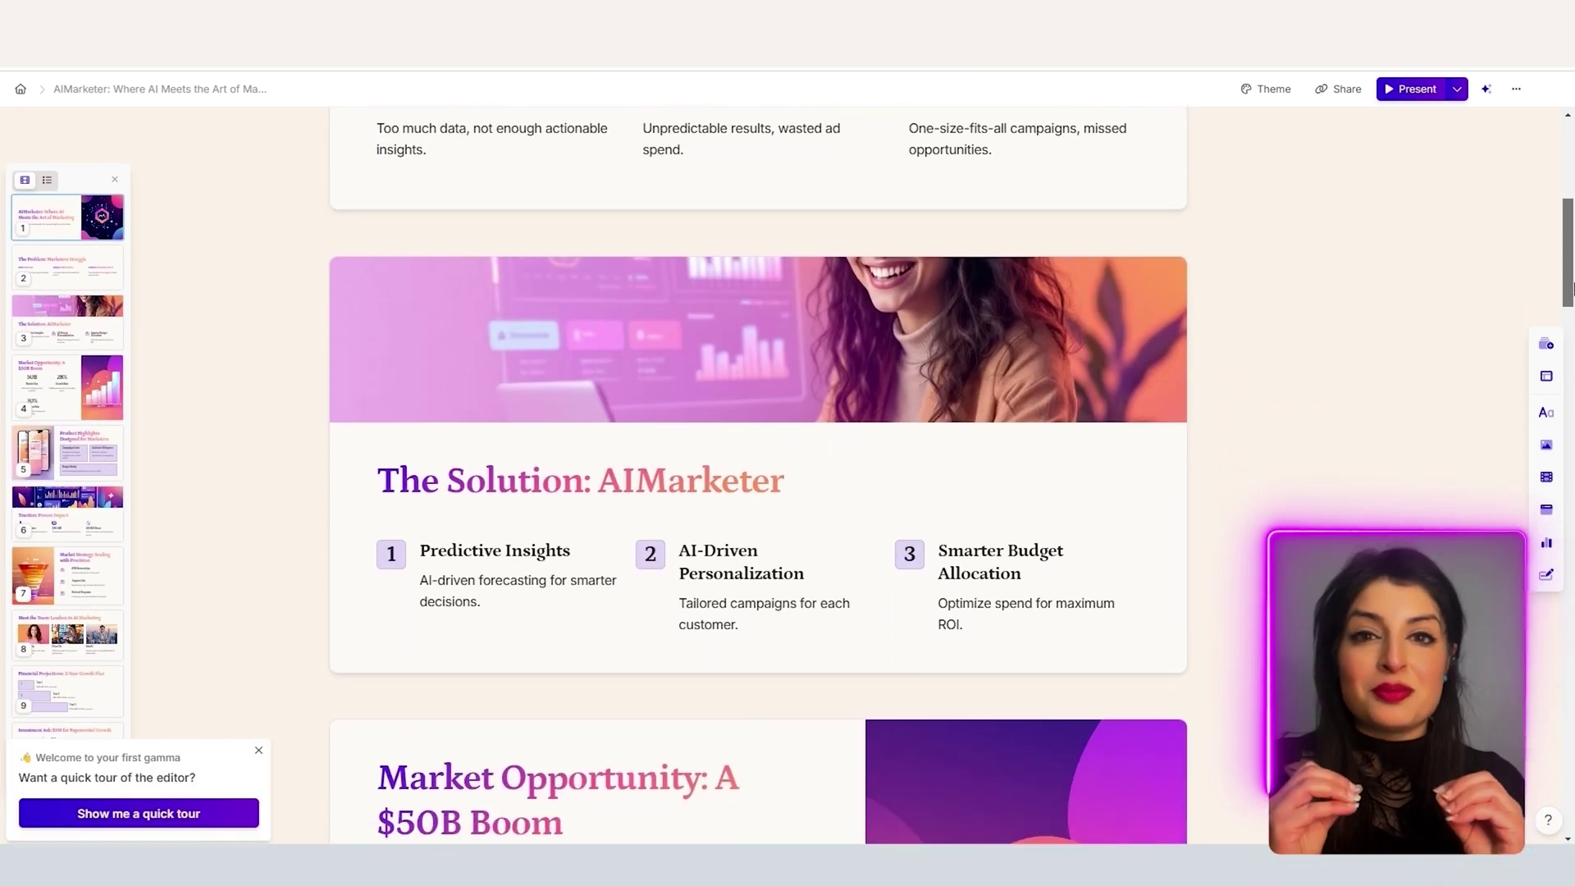
left_click_drag(1573, 287, 1573, 451)
left_click(367, 192)
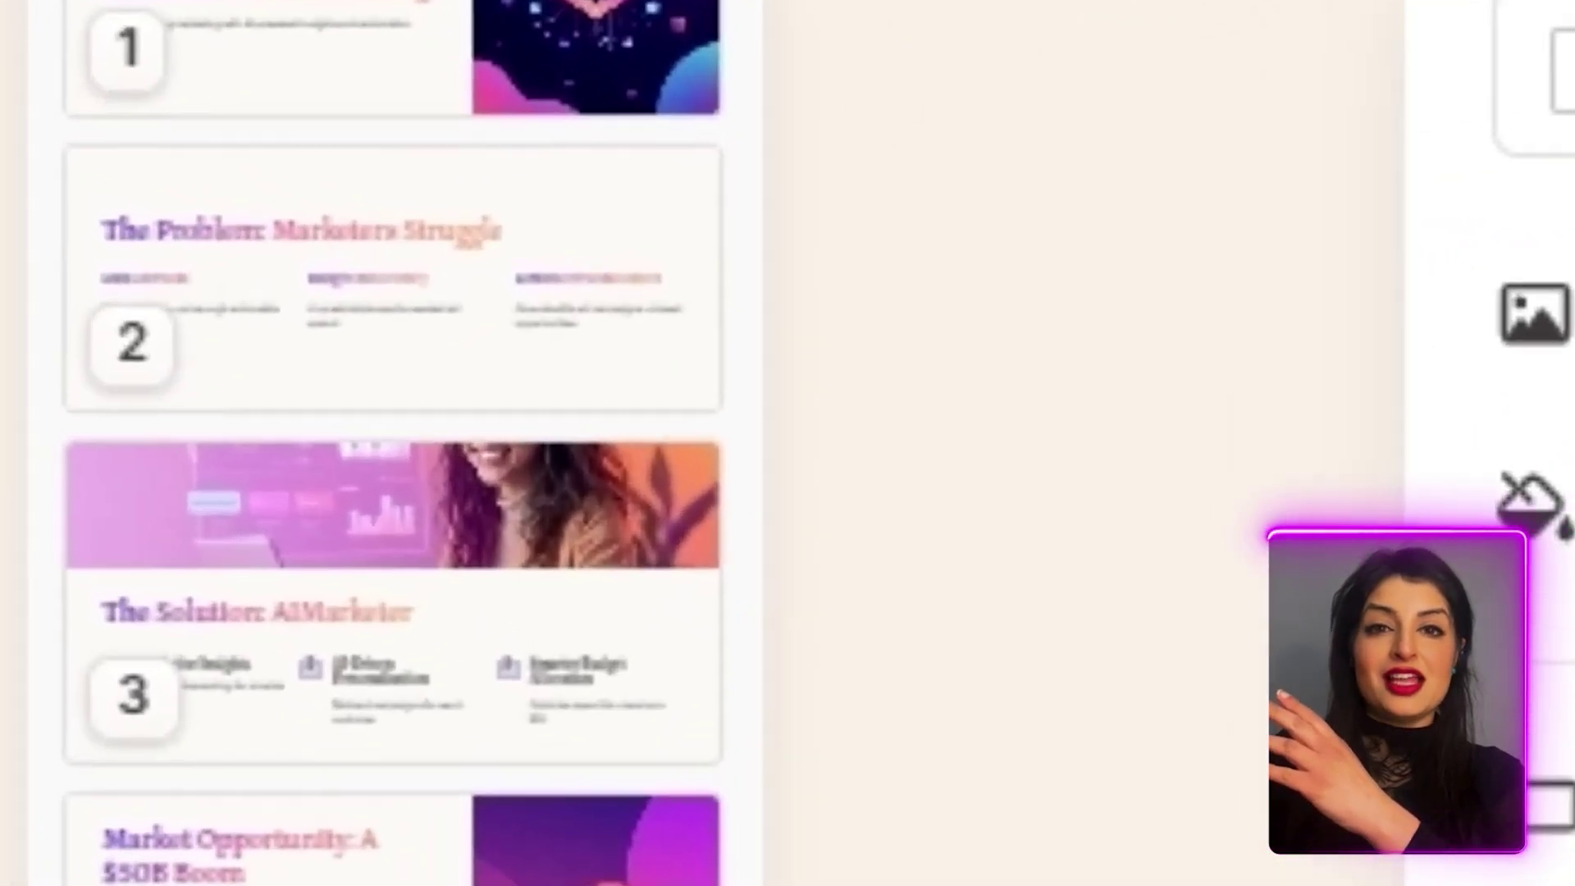
scroll(1313, 82, "down", 10)
scroll(361, 443, "down", 4)
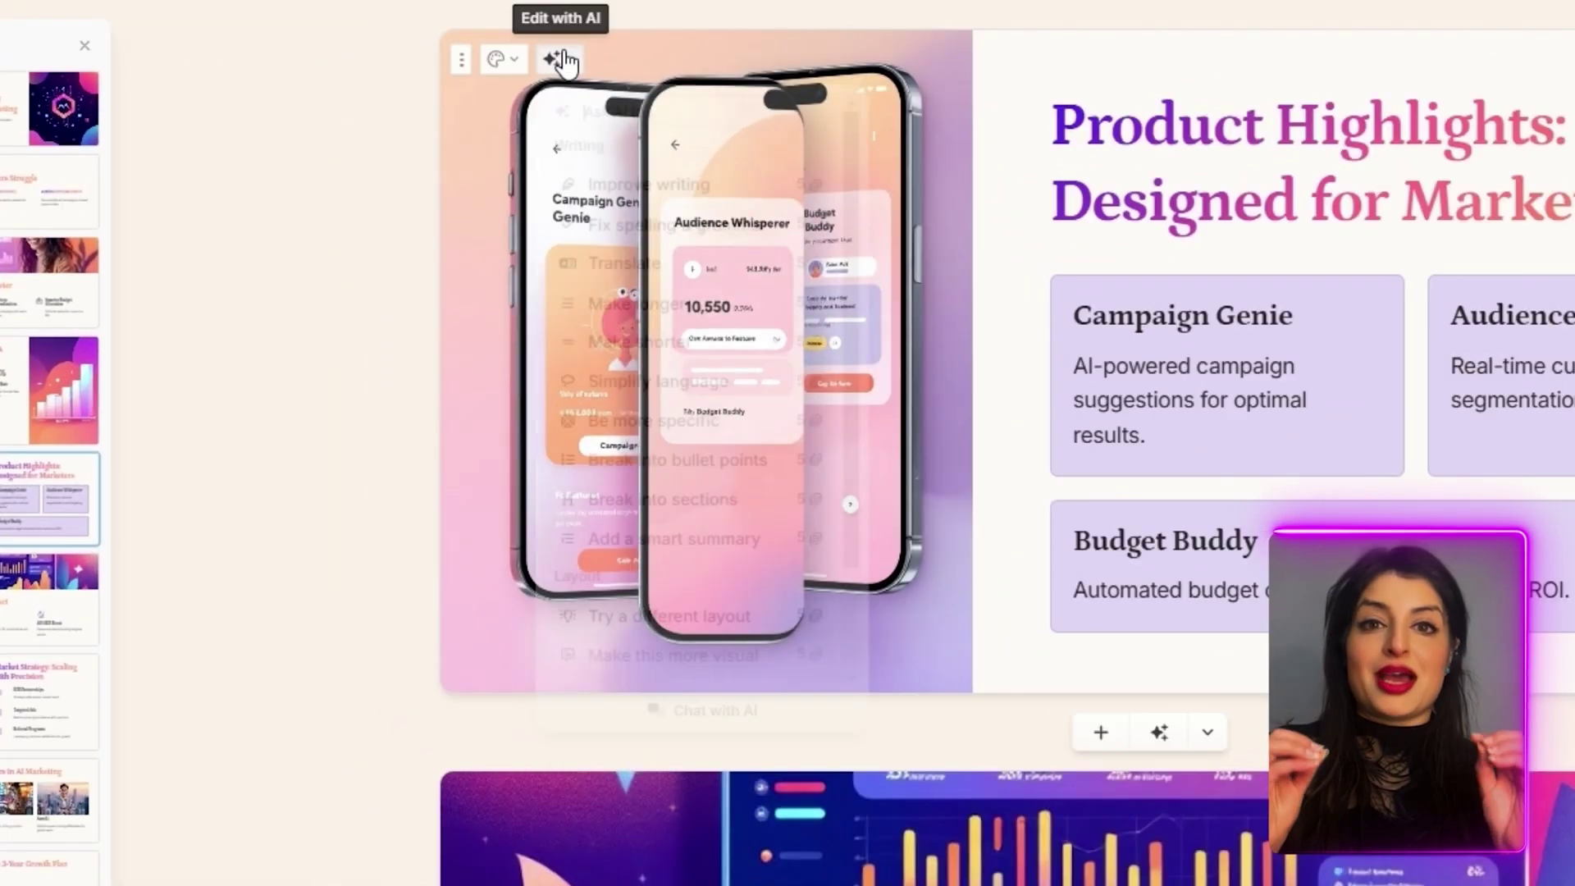
Step: Open the Product Highlights card's Edit with AI options and browse card templates and layouts
left_click(453, 149)
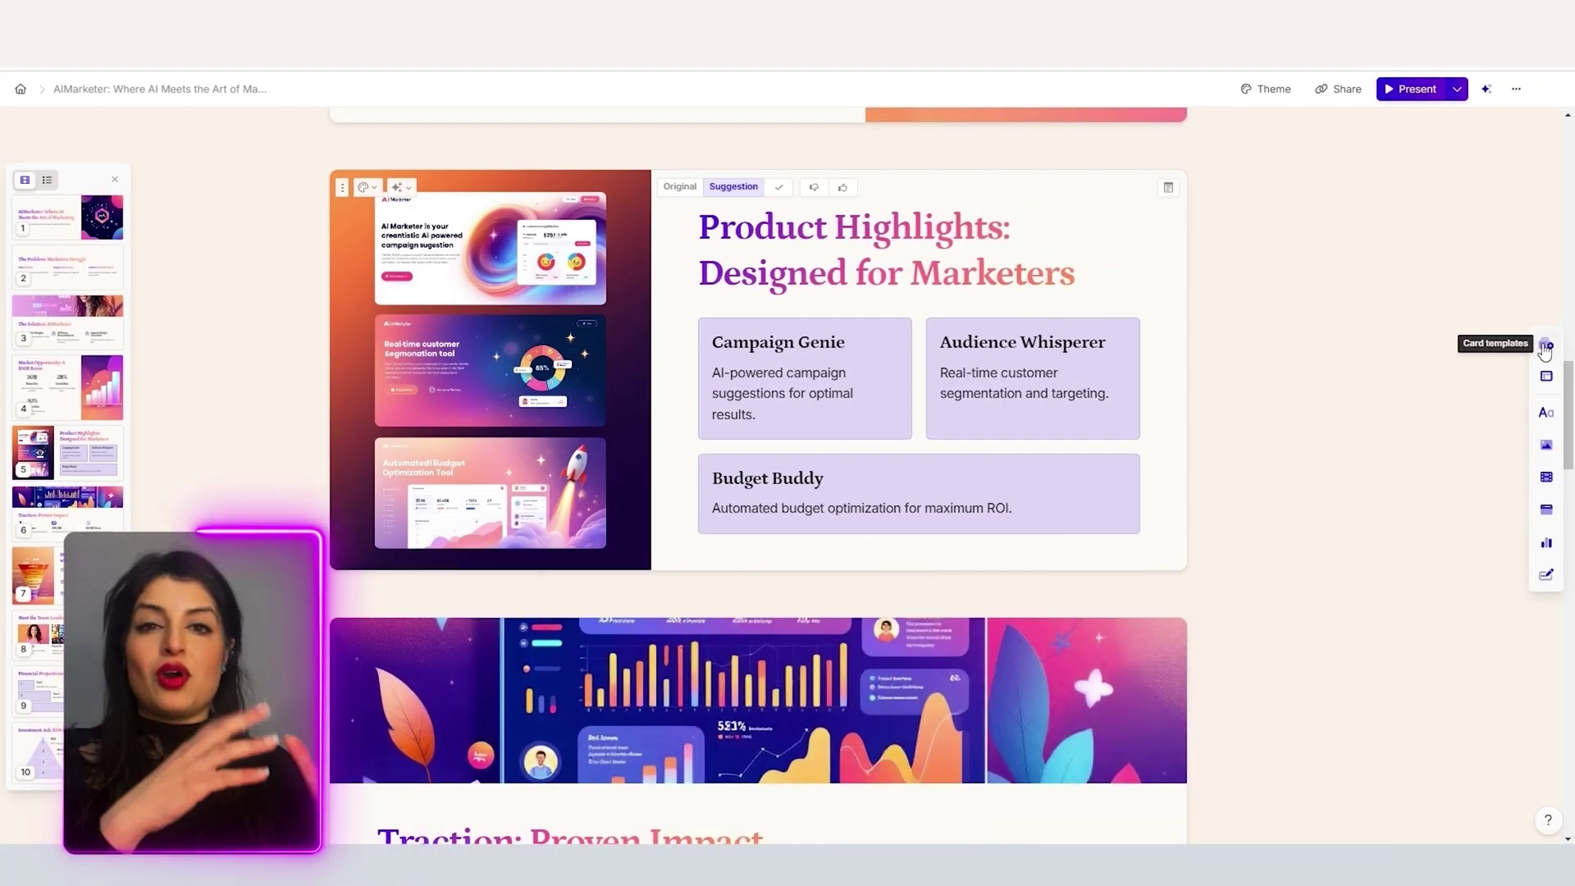
left_click(1545, 346)
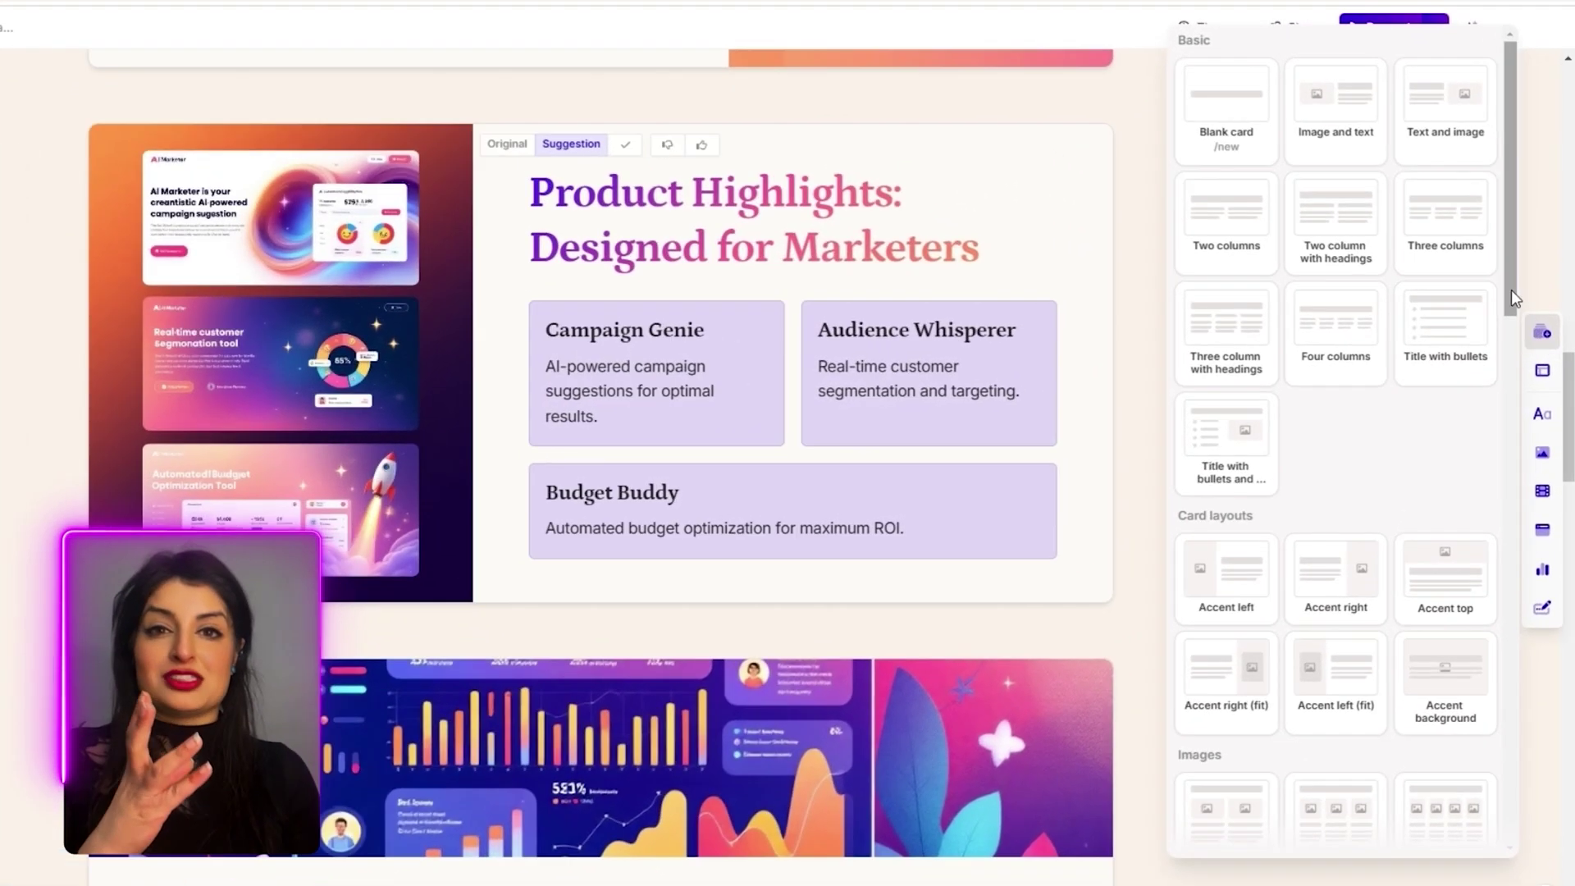
left_click_drag(1516, 307, 1512, 434)
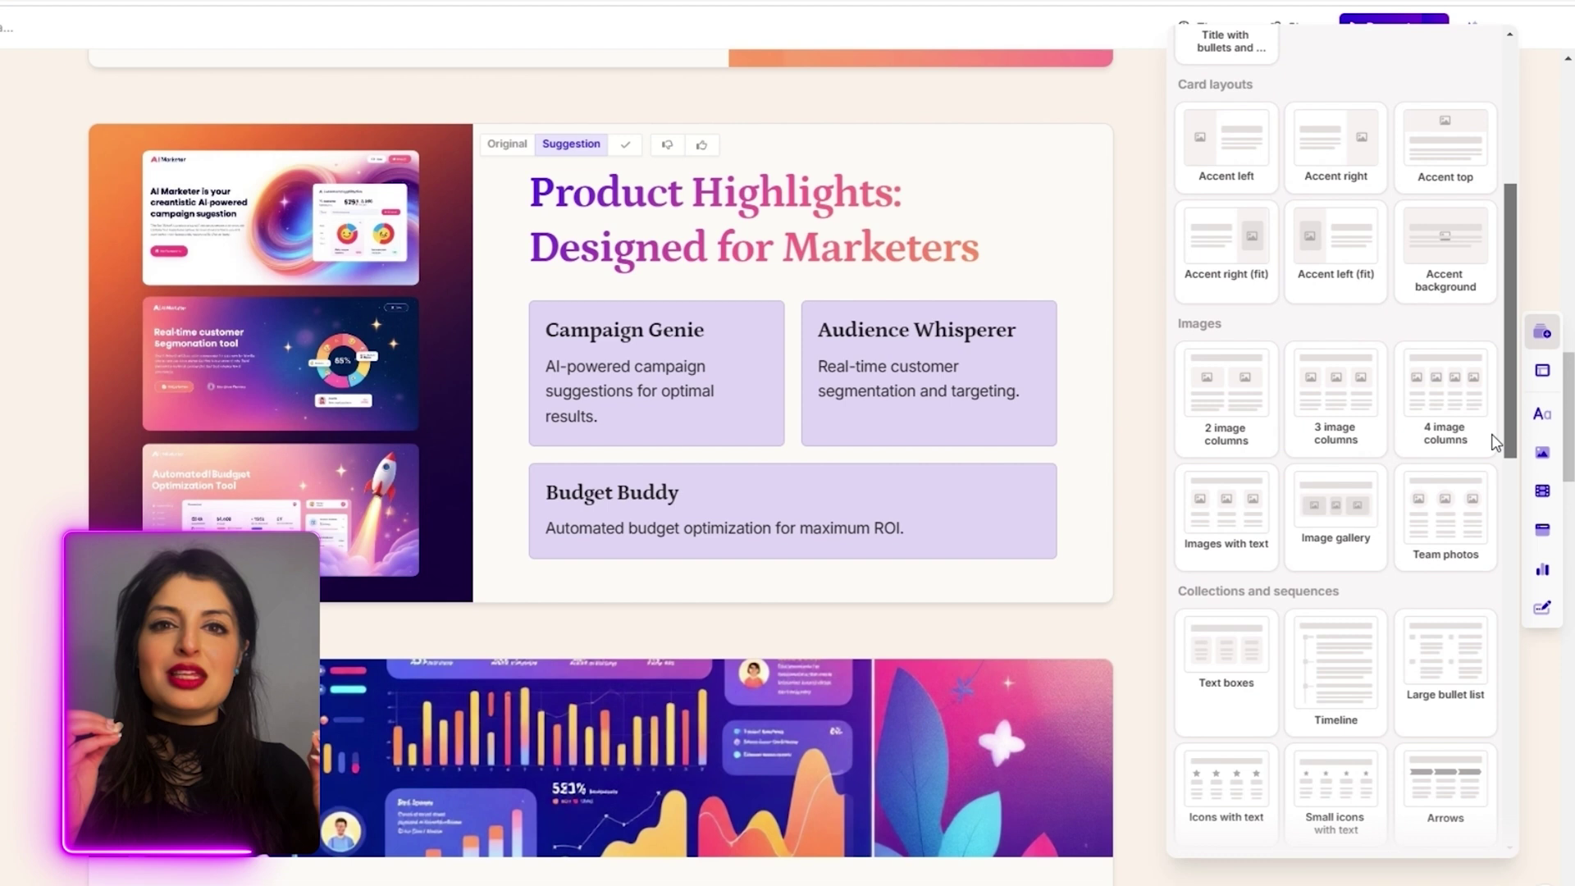
left_click(1543, 371)
left_click_drag(1513, 327, 1485, 431)
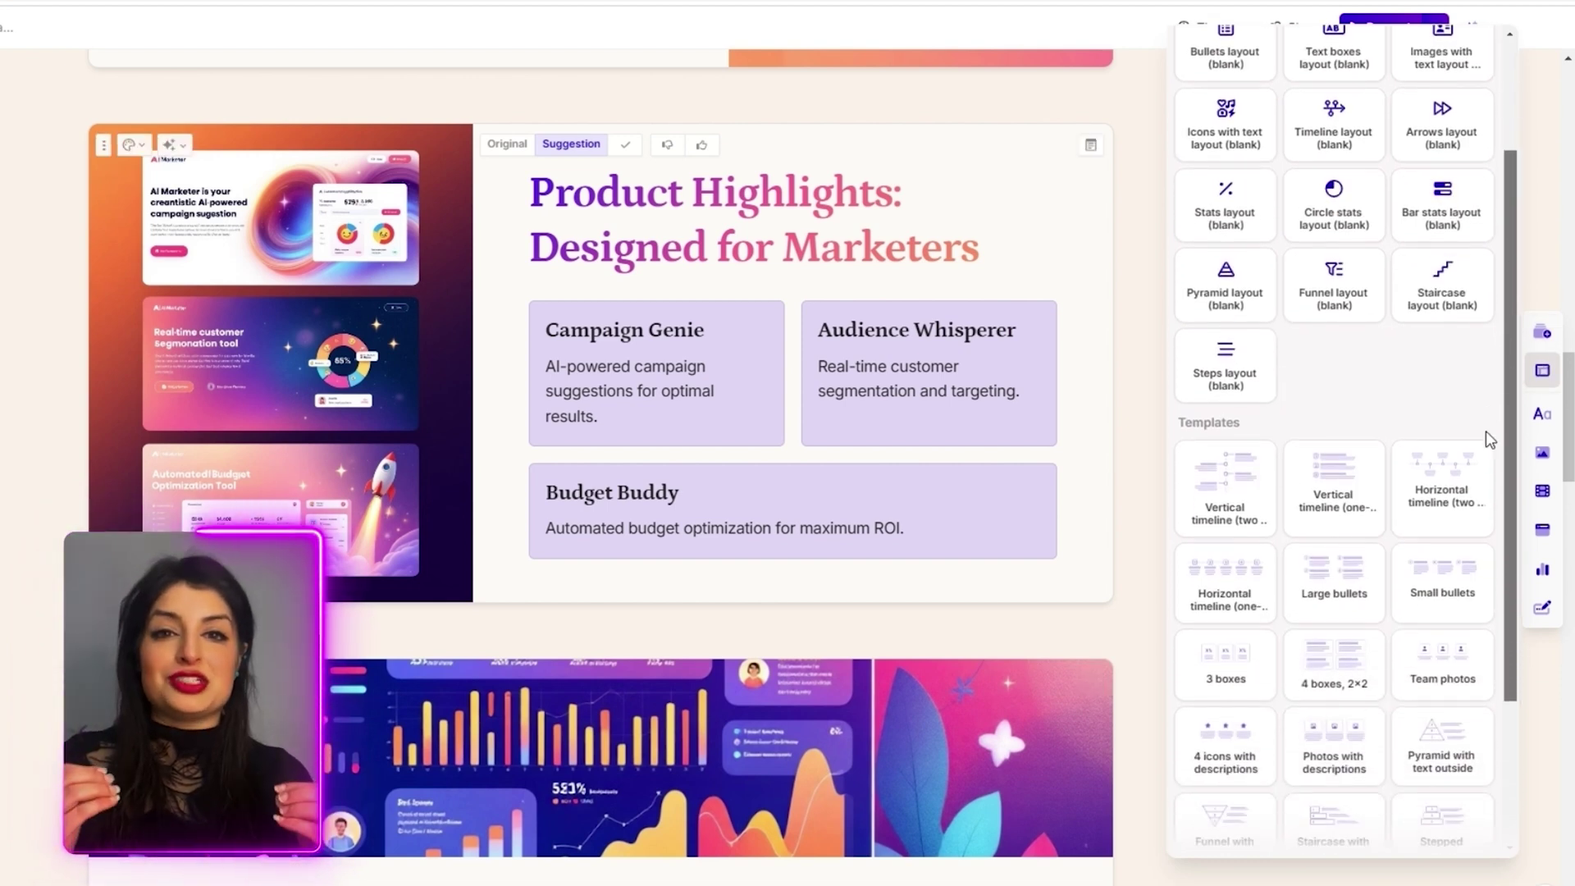
Step: Browse the Text, Images, Videos & media, Embeds, and Charts & diagrams insert panels
left_click(1542, 414)
left_click_drag(1510, 338, 1507, 362)
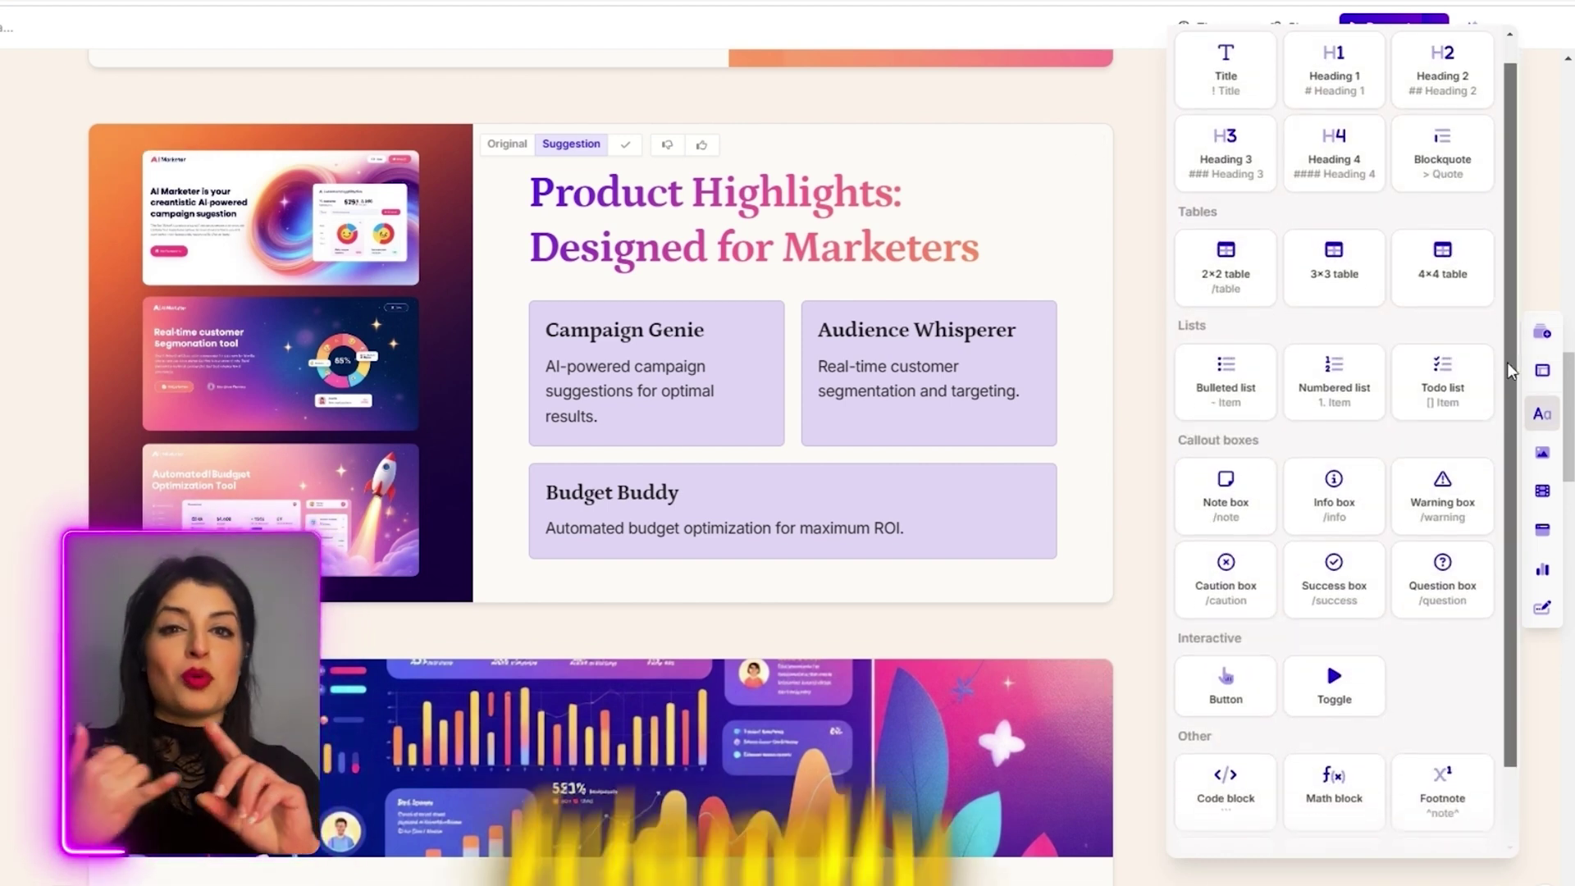
left_click(1542, 452)
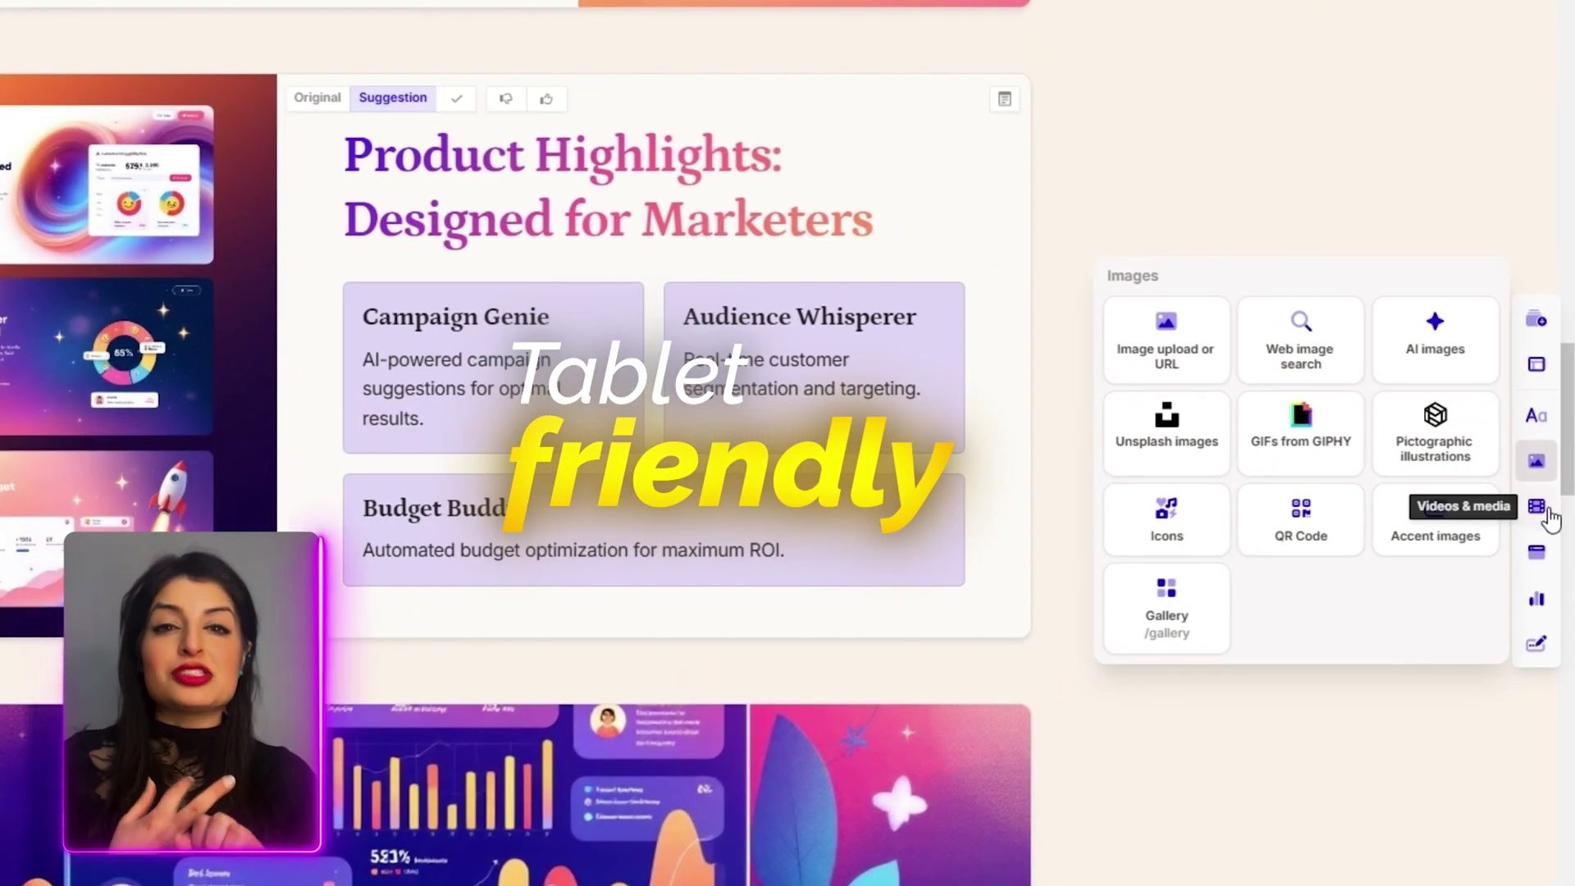
left_click(1549, 517)
left_click(1546, 557)
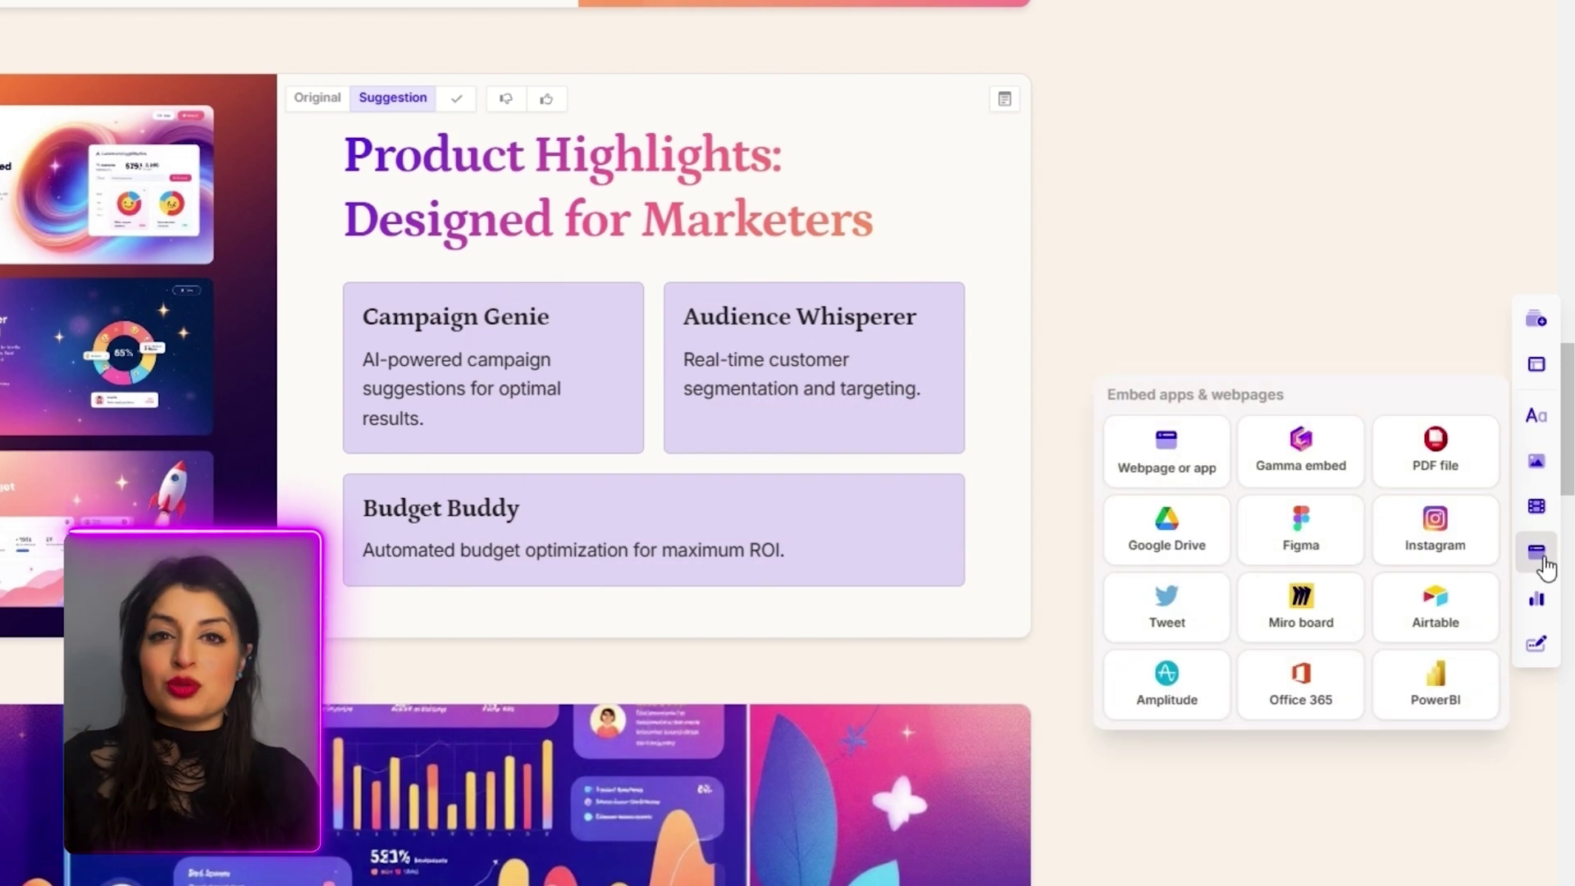
left_click(1542, 603)
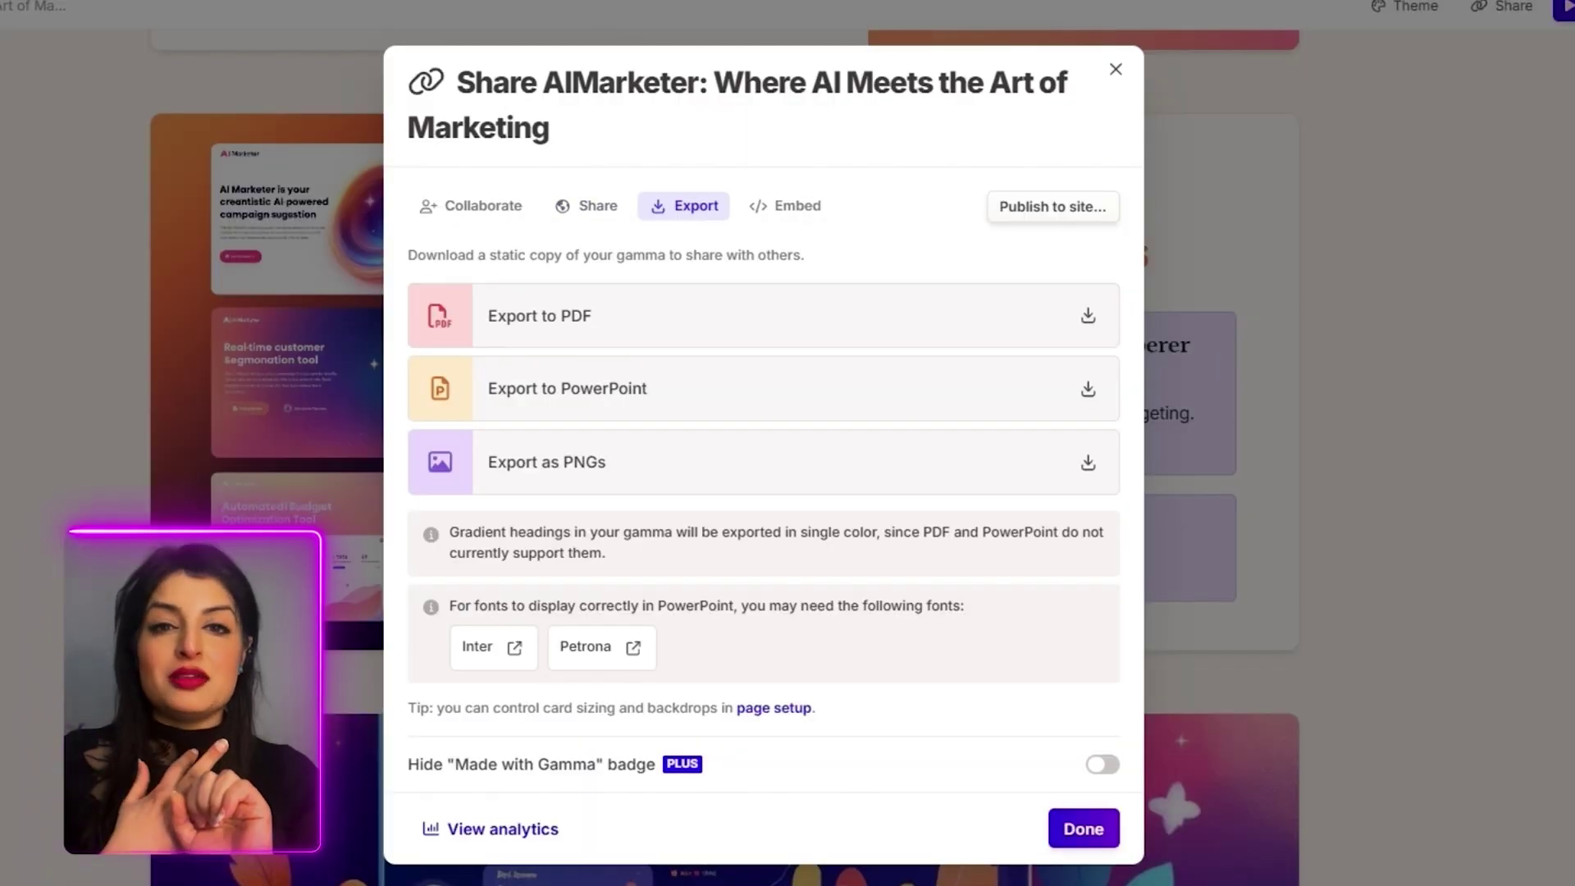
Step: Check the deck's share link settings, then view its analytics by card engagement
left_click(586, 206)
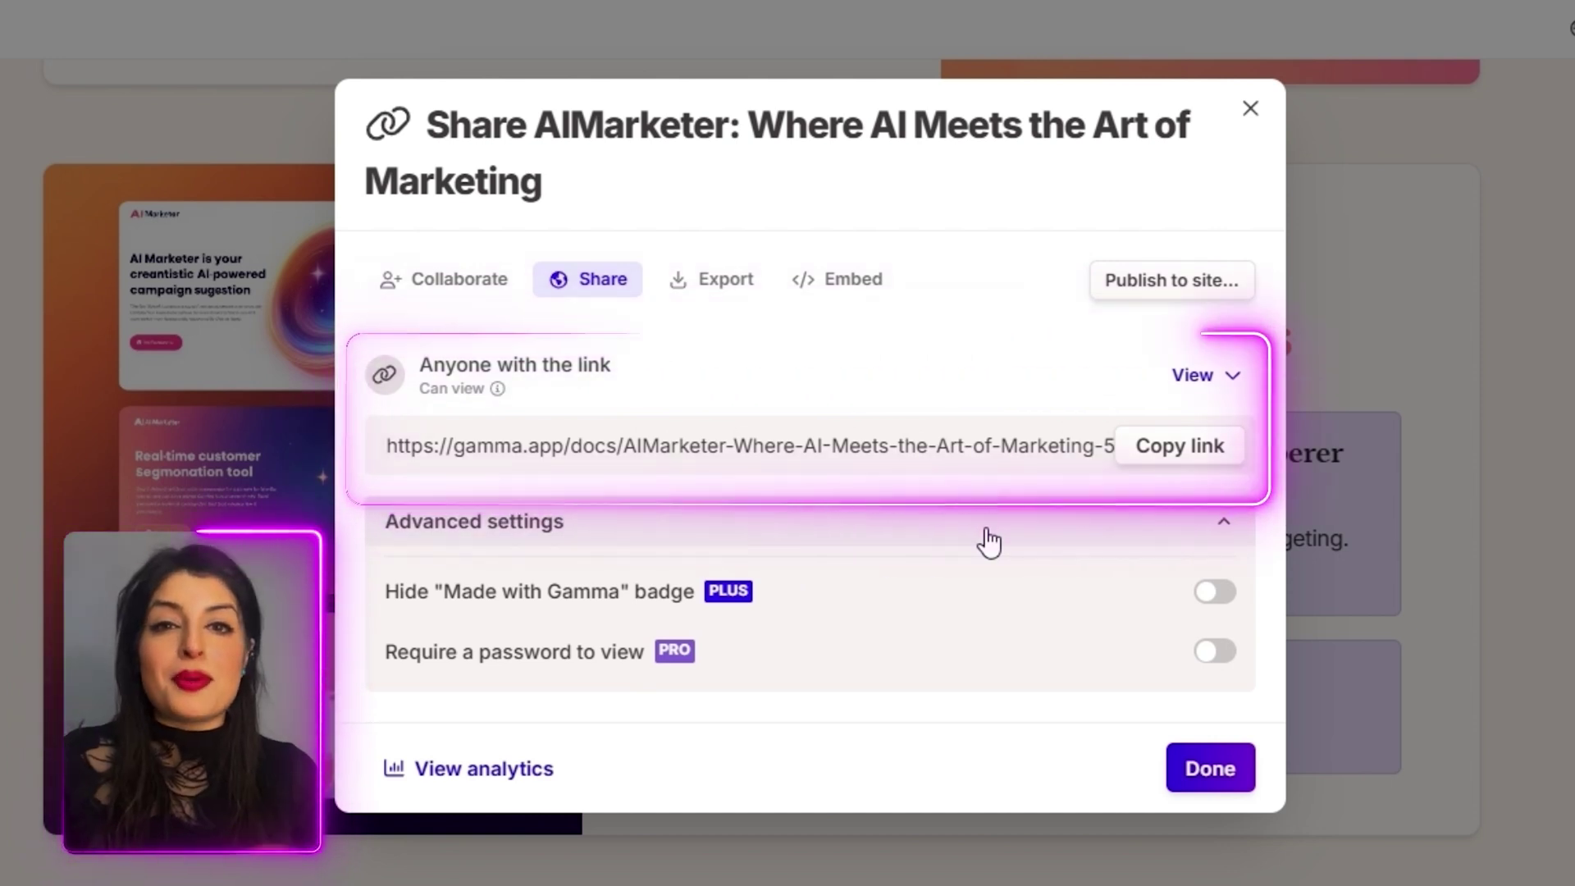
left_click(989, 539)
left_click(990, 539)
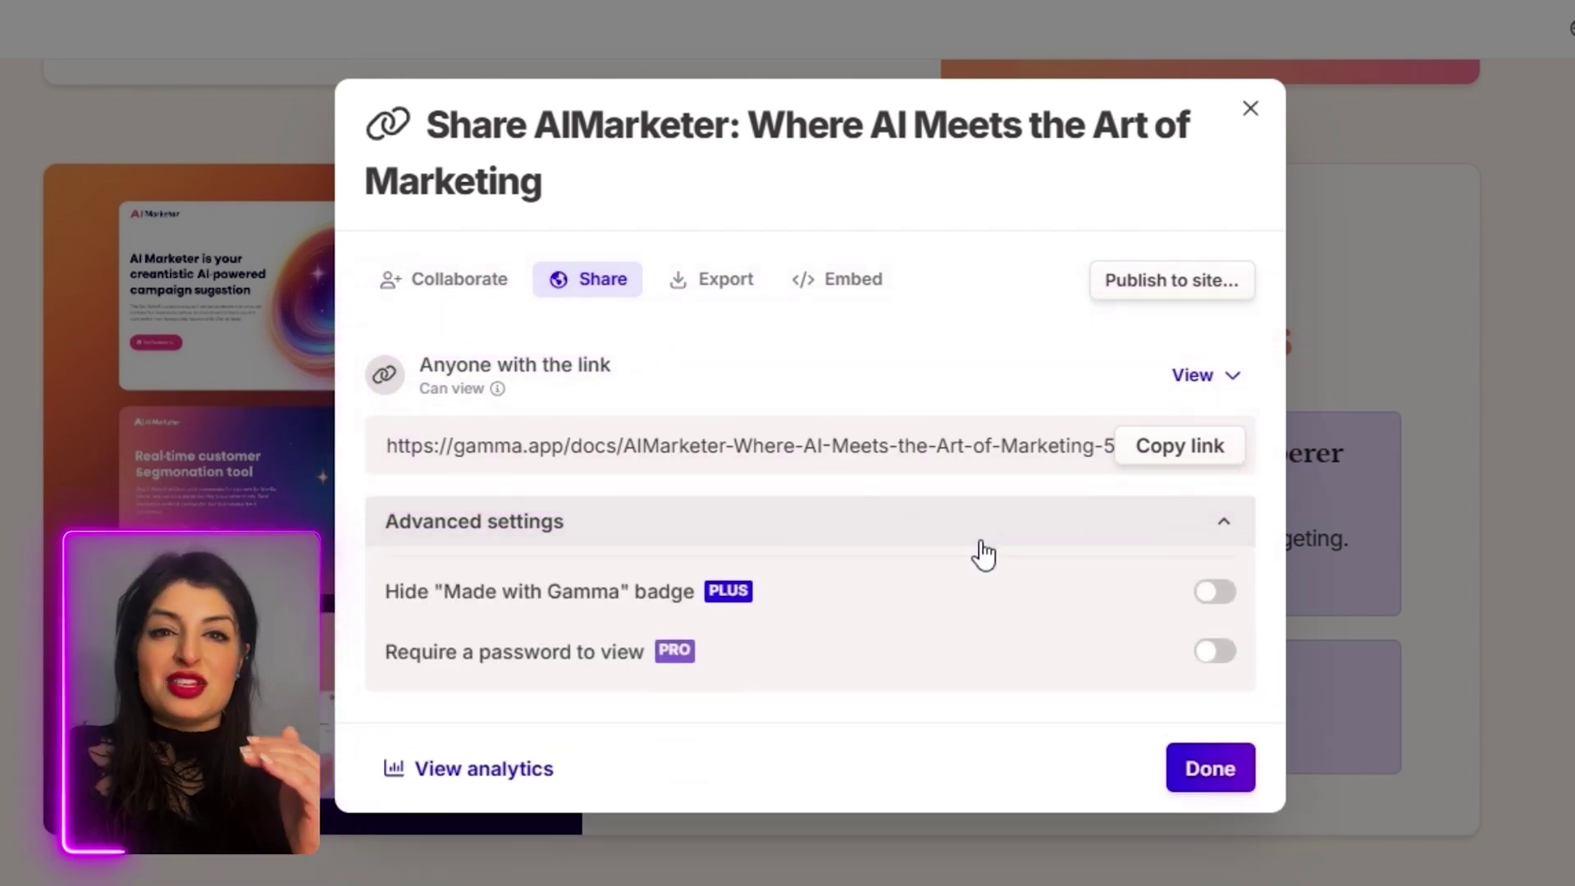
left_click(543, 771)
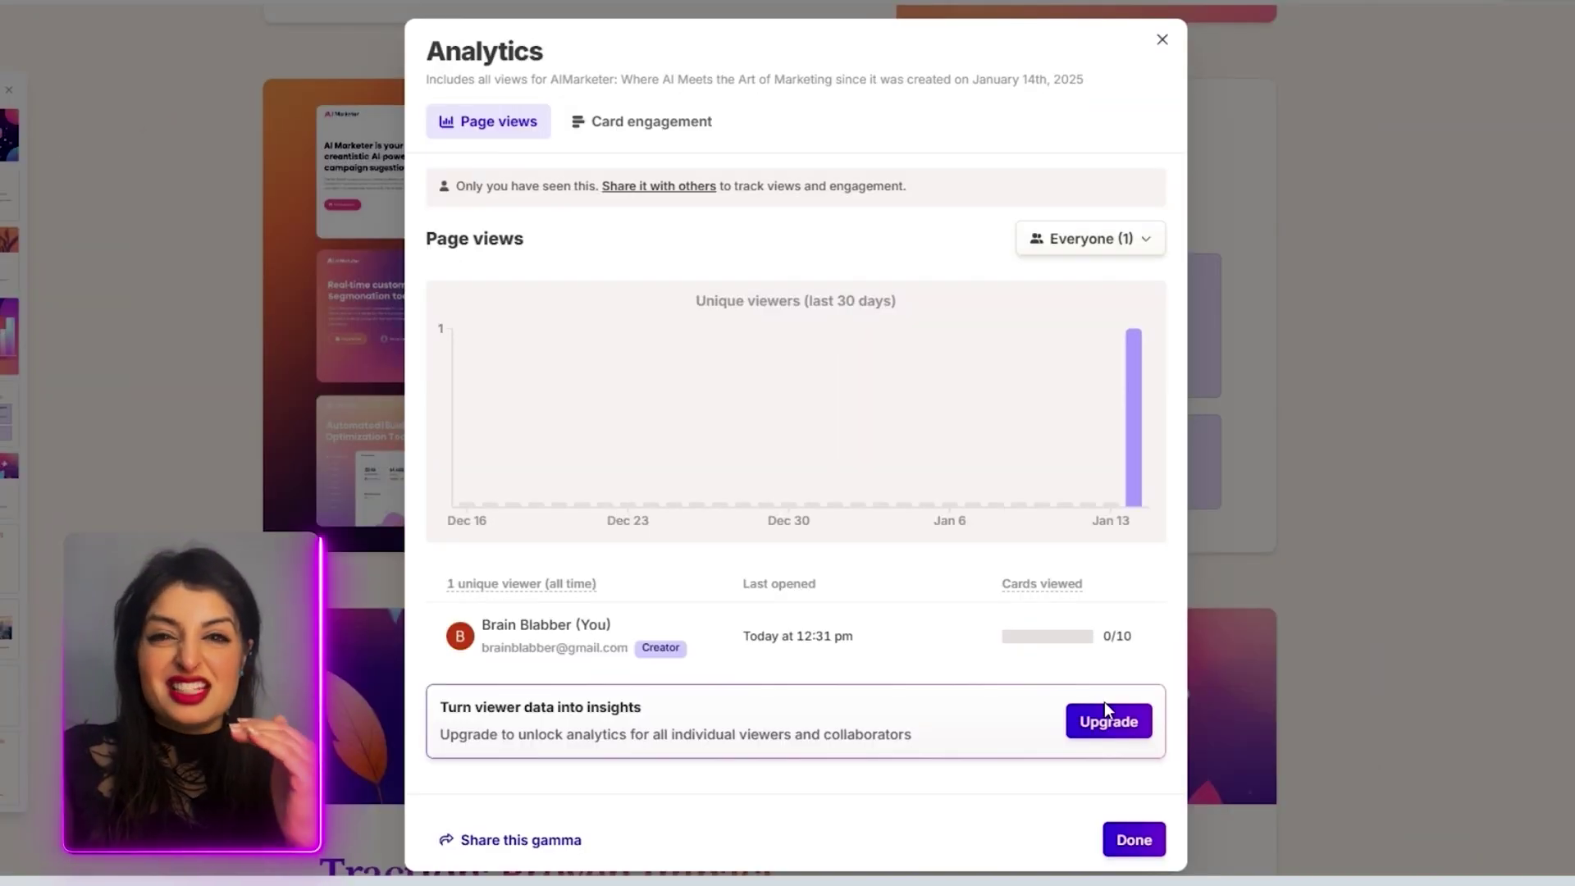
left_click(687, 134)
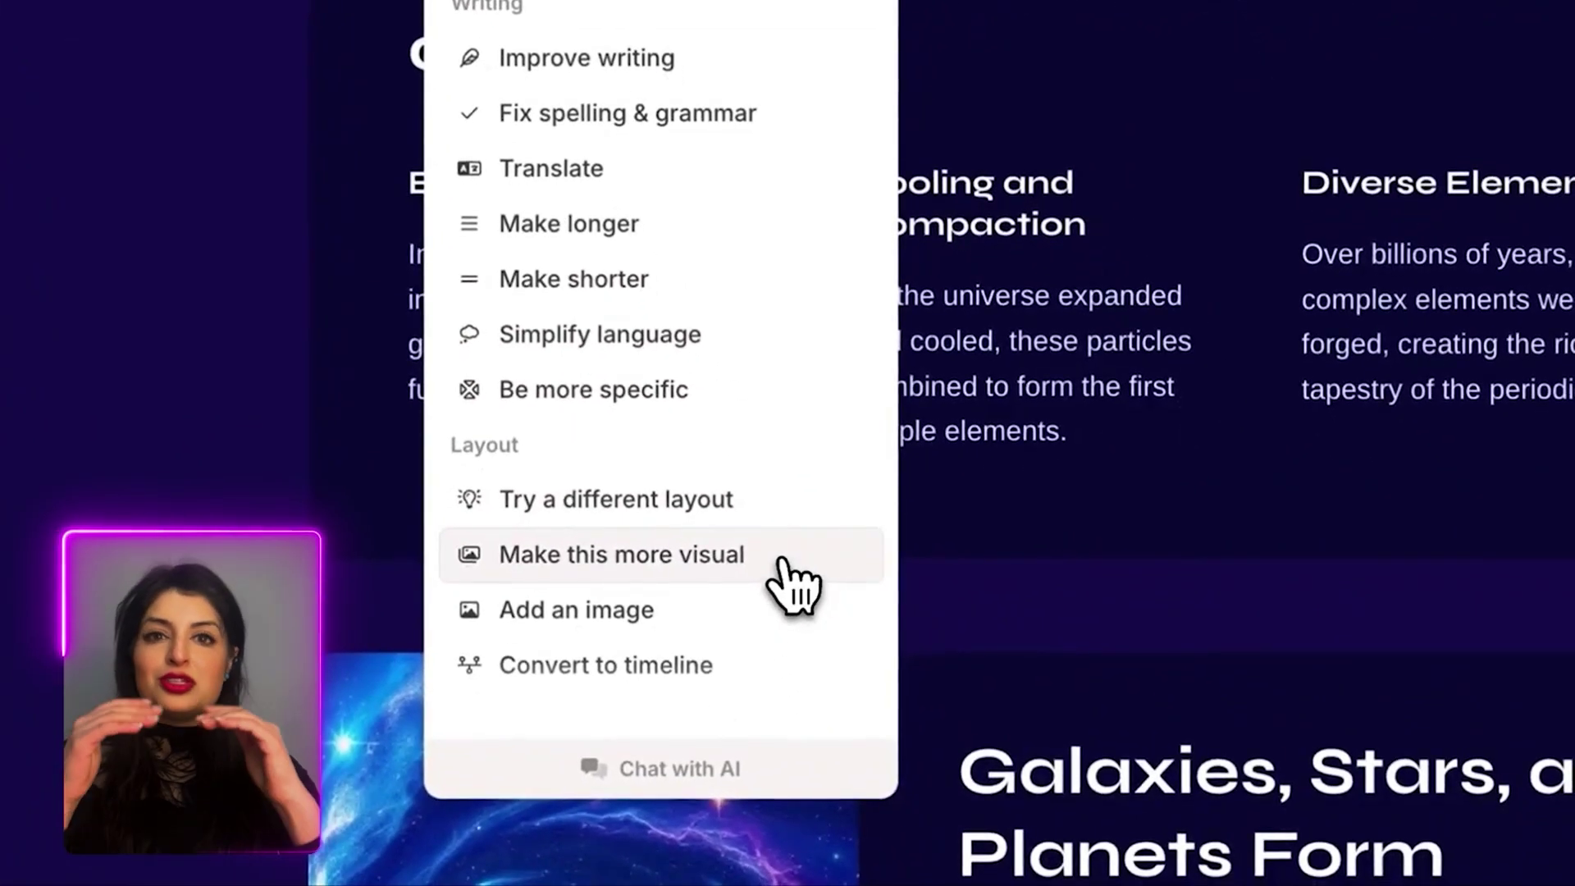
left_click(783, 566)
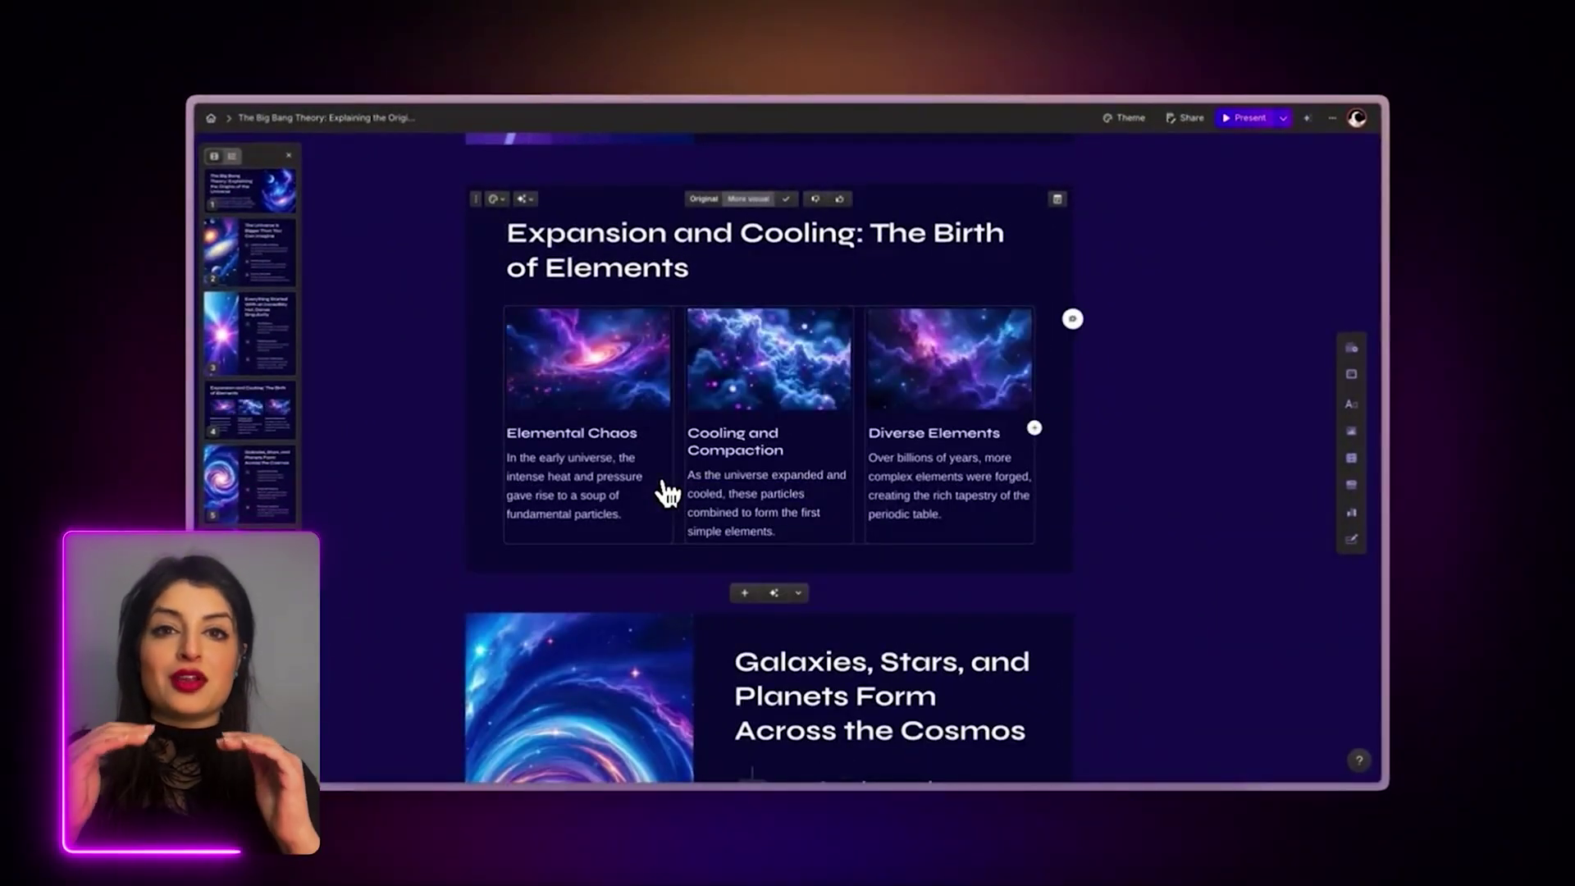
key("ctrl+z")
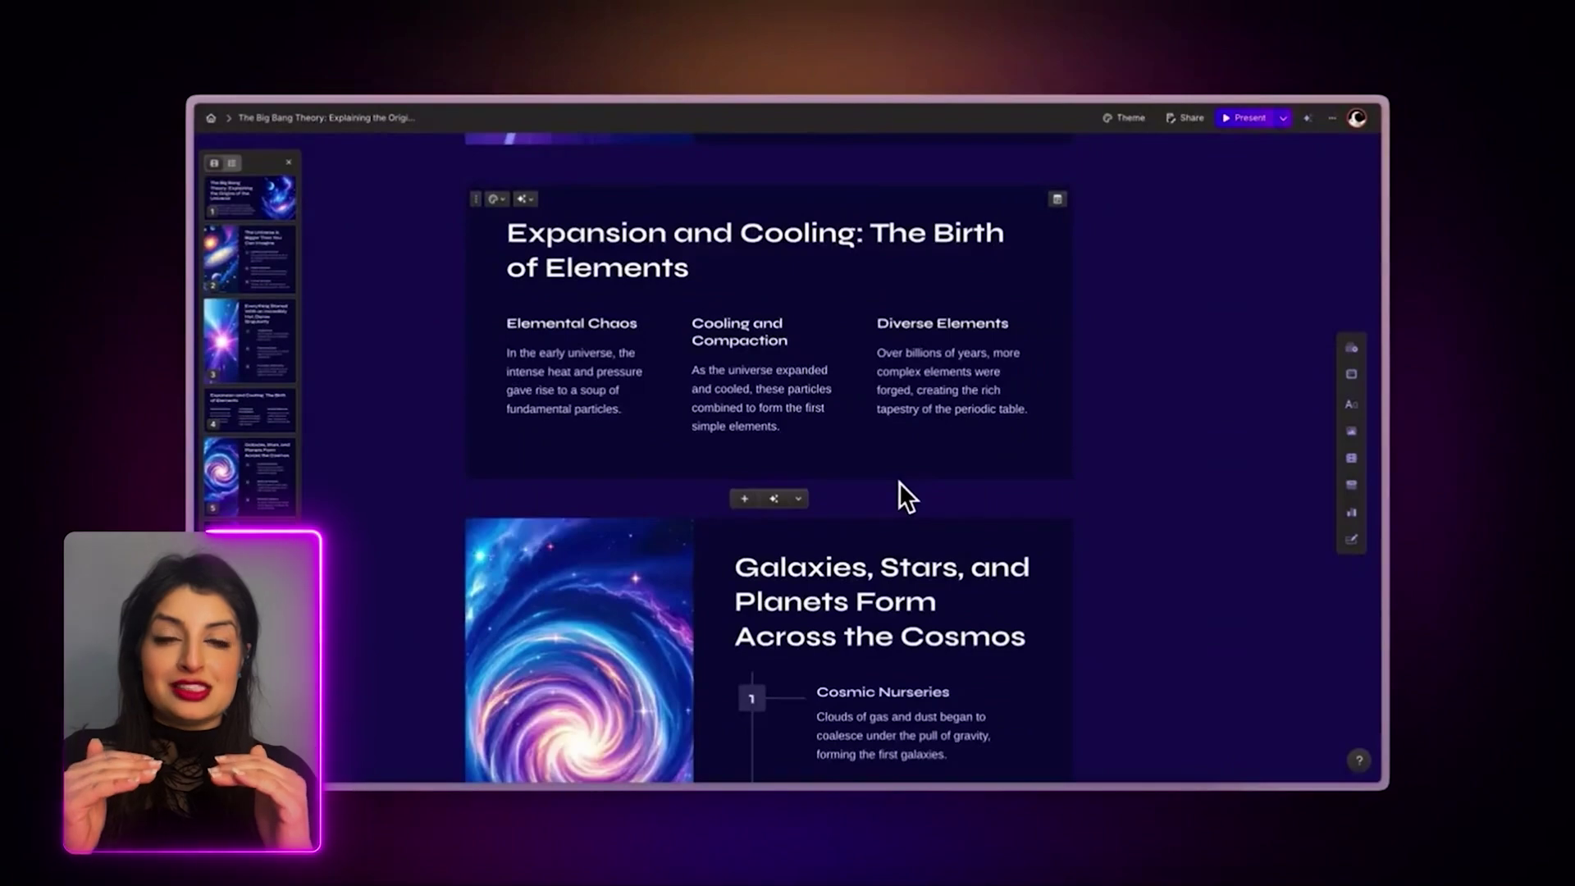